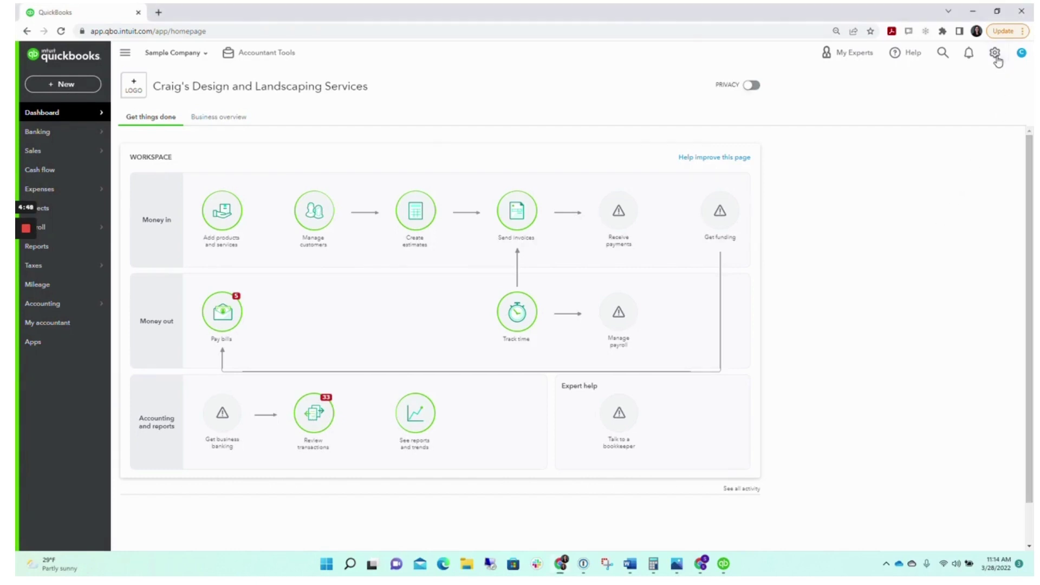
# Go to Budgeting from the gear menu's Tools list
pyautogui.click(995, 54)
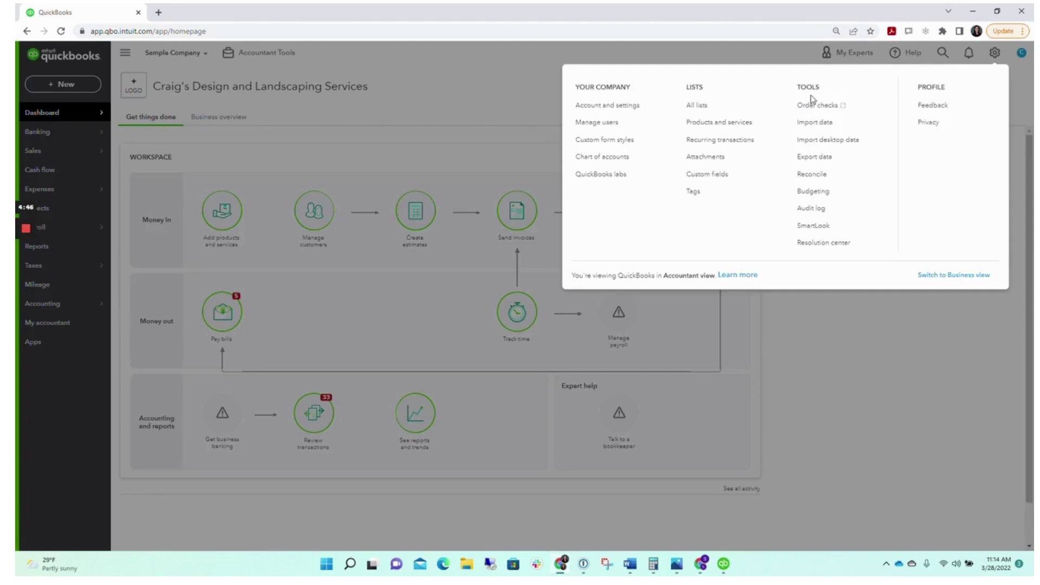
pyautogui.click(817, 192)
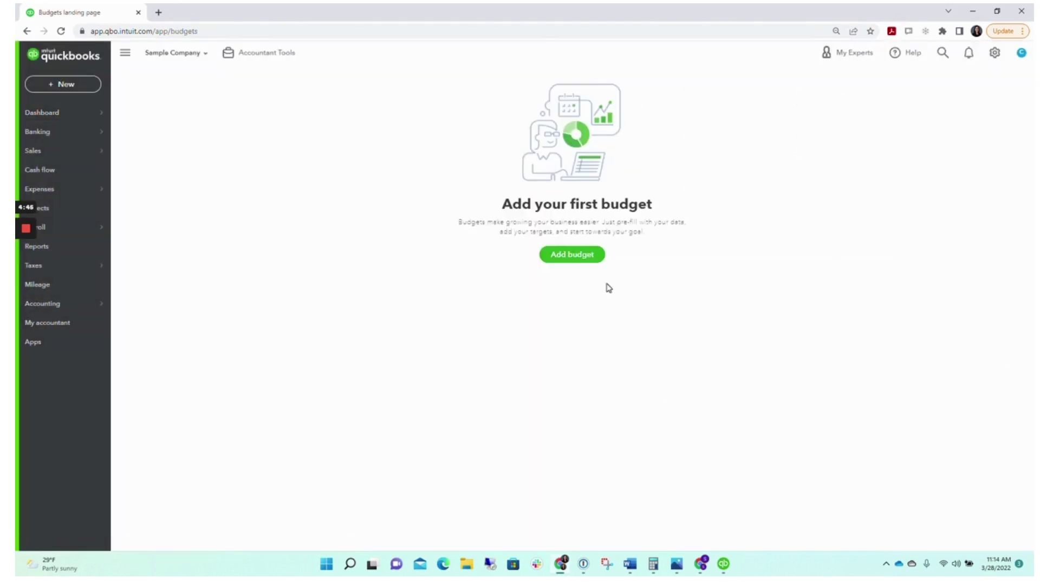
# Create '2022 Budget' for FY2022: monthly, pre-filled with 2021 actual data, not subdivided
pyautogui.click(577, 261)
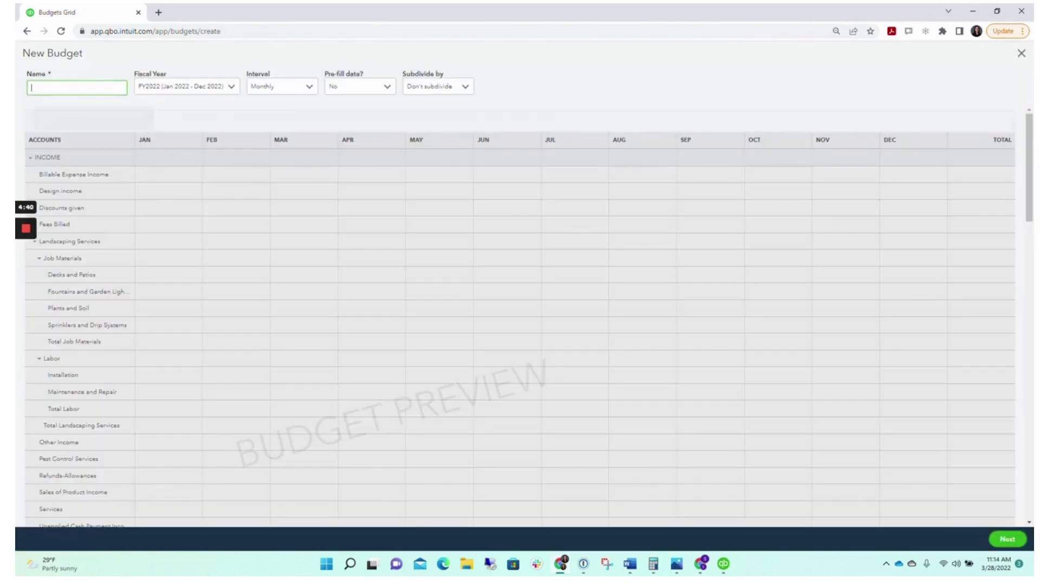
pyautogui.write('2022 Budget')
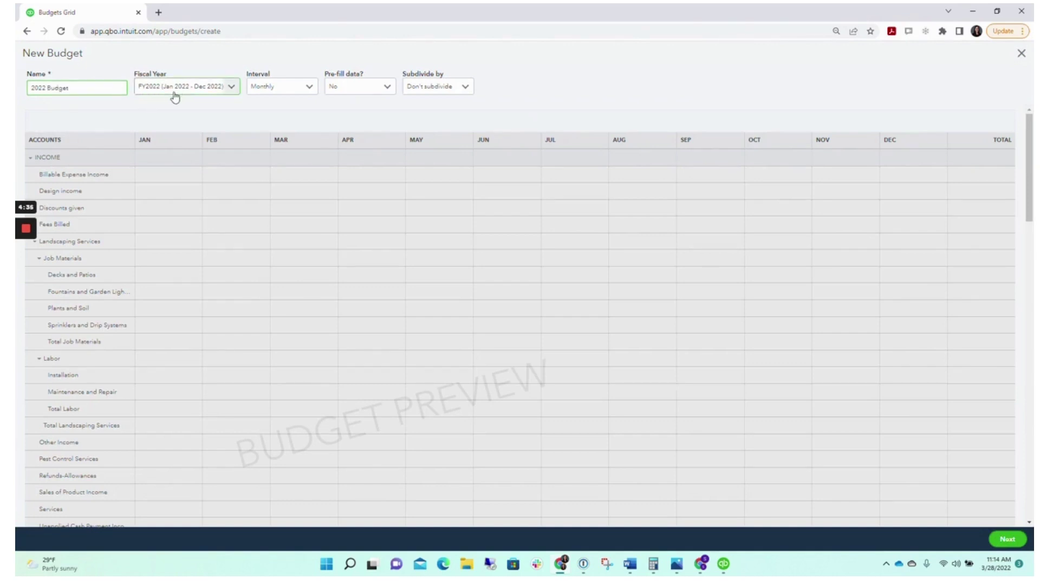
pyautogui.click(309, 89)
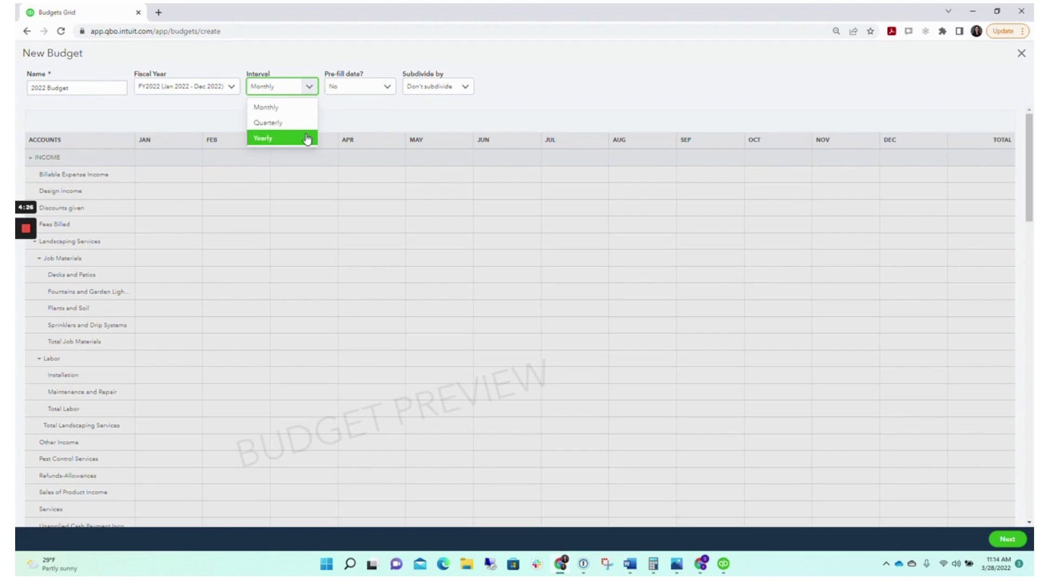
pyautogui.click(494, 72)
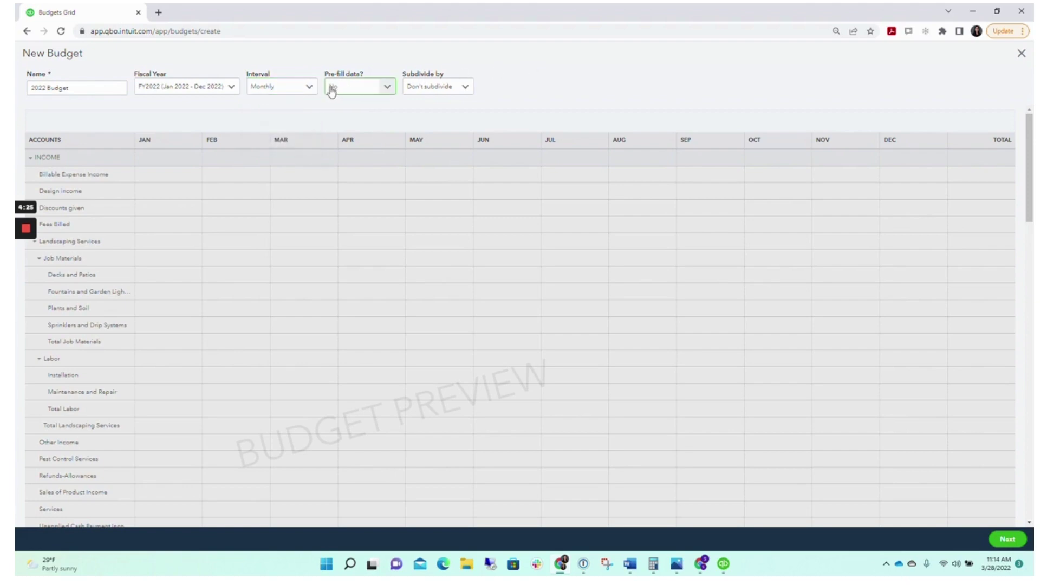
pyautogui.click(388, 90)
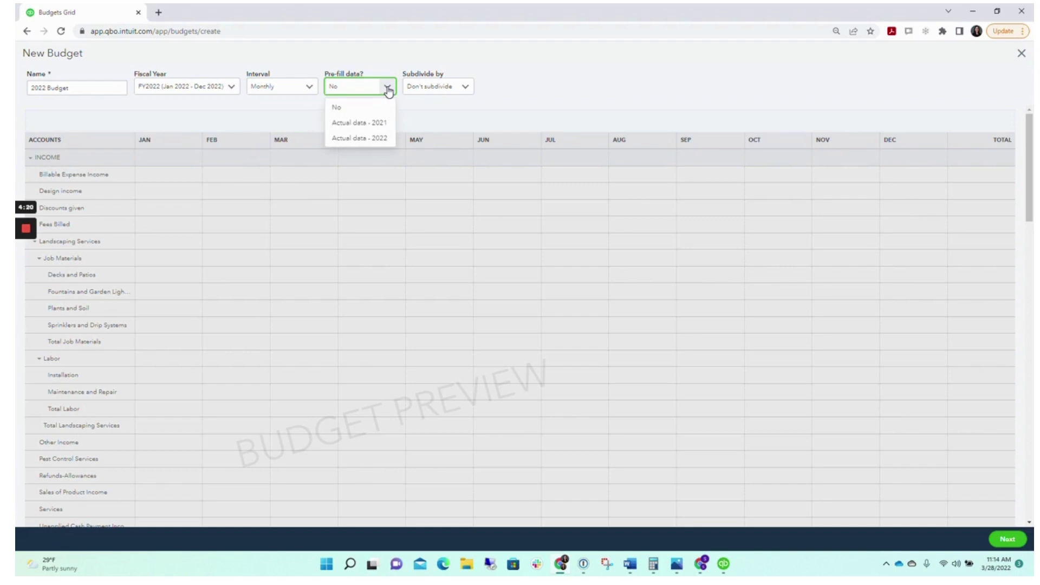
pyautogui.click(388, 123)
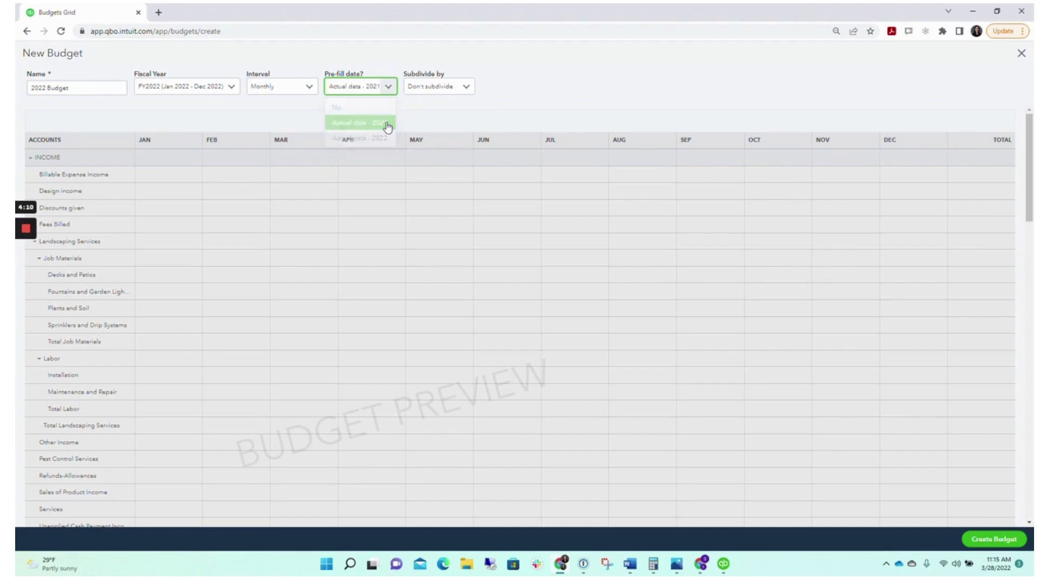
pyautogui.click(470, 90)
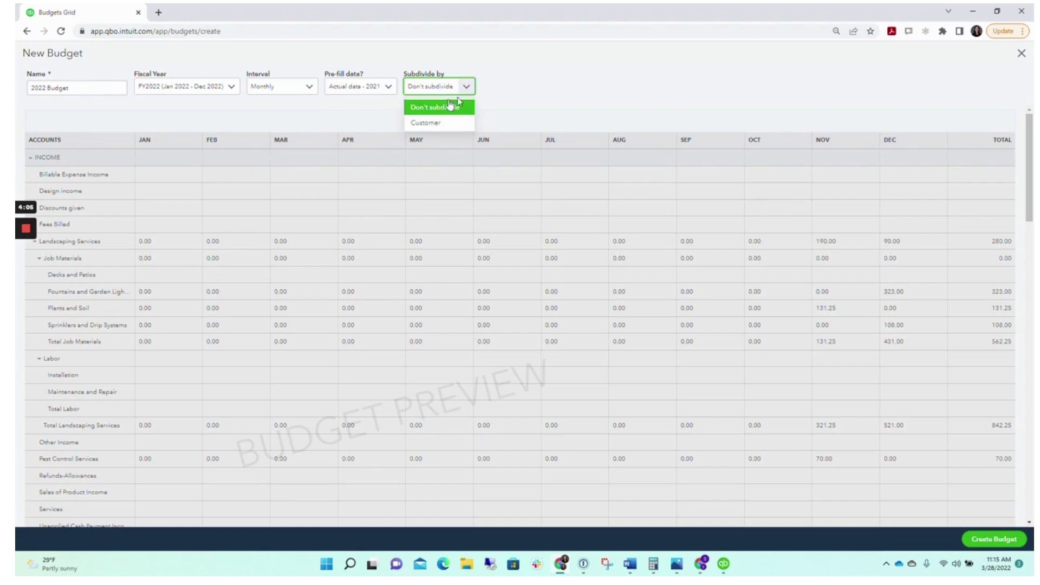
pyautogui.click(462, 64)
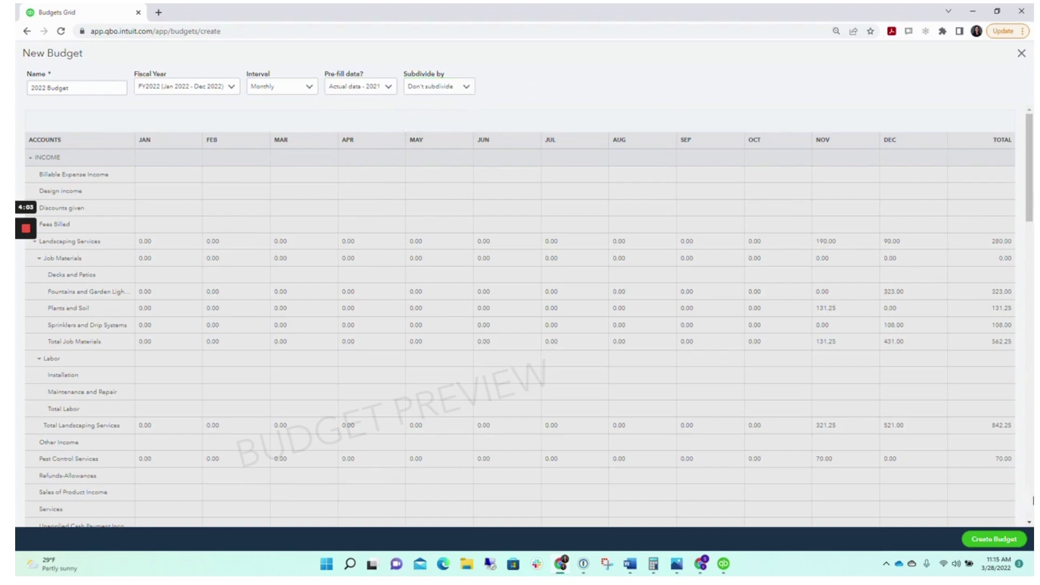
pyautogui.click(994, 540)
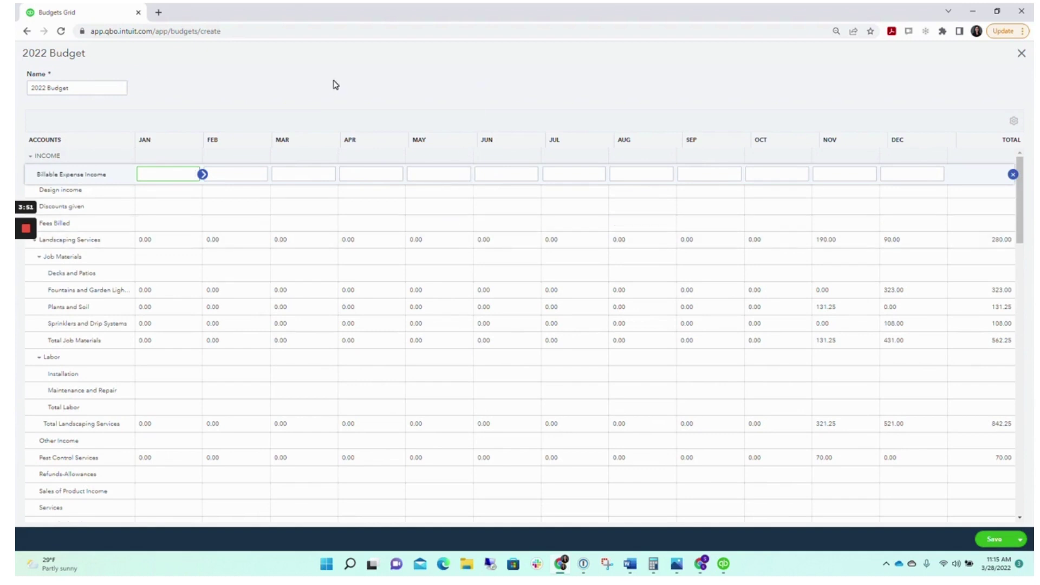
pyautogui.scroll(-3, 135, 325)
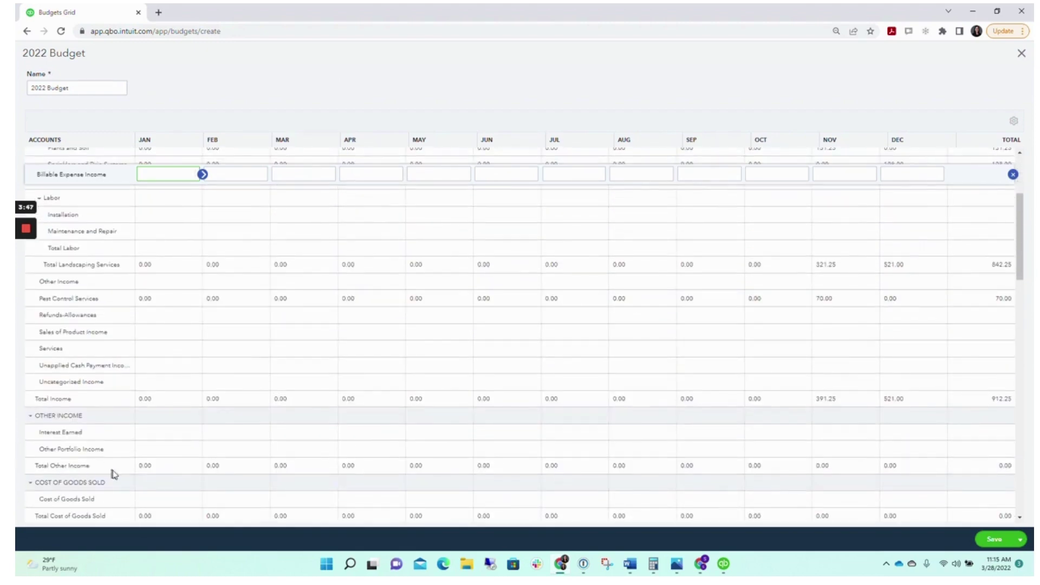
pyautogui.scroll(-7, 339, 434)
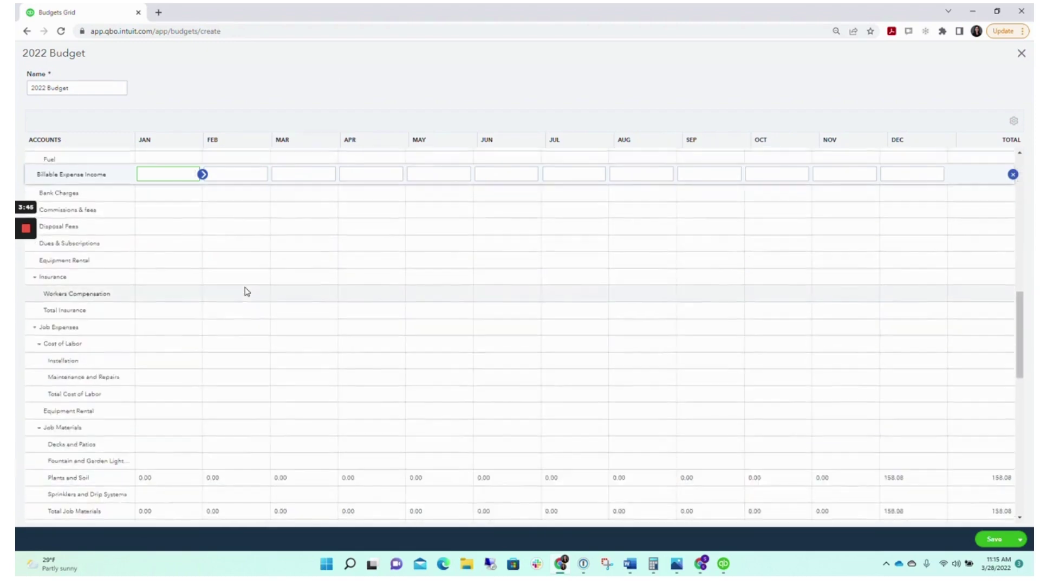
pyautogui.scroll(6, 202, 385)
pyautogui.scroll(-3, 206, 436)
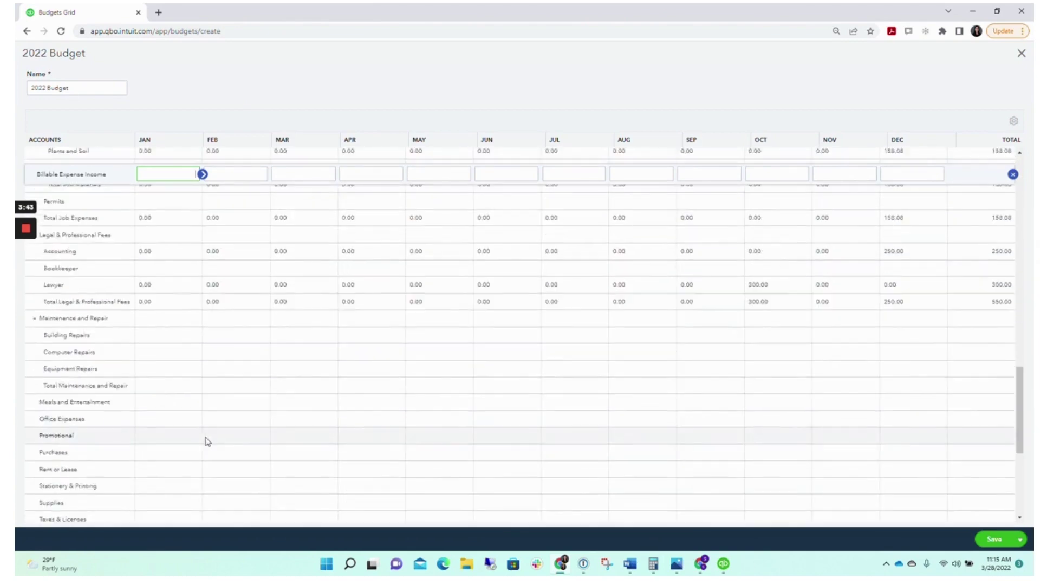
pyautogui.scroll(6, 243, 426)
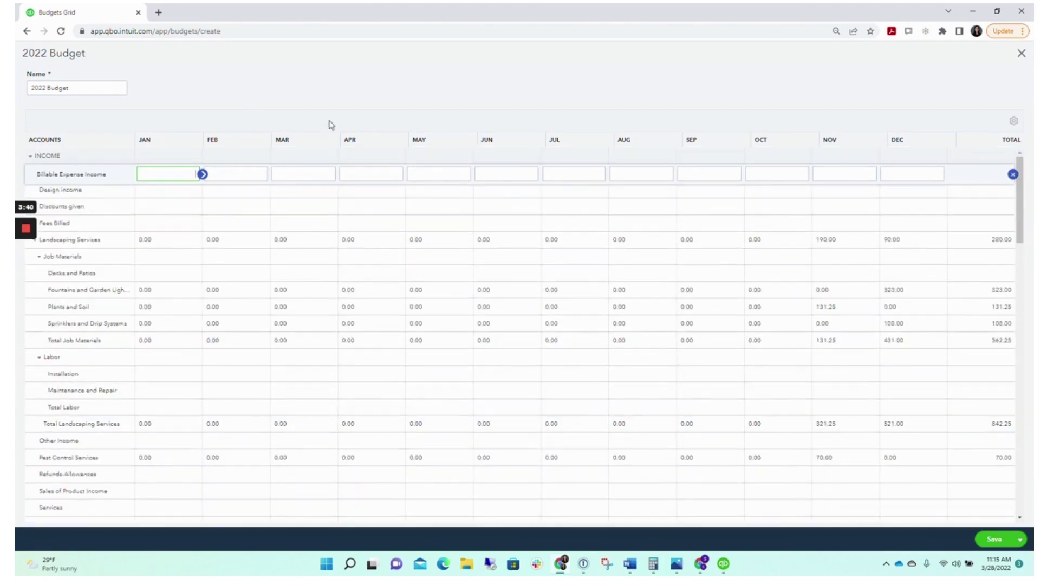
# Enter 5,000 for Landscaping Services in January and copy it across every month
pyautogui.click(169, 246)
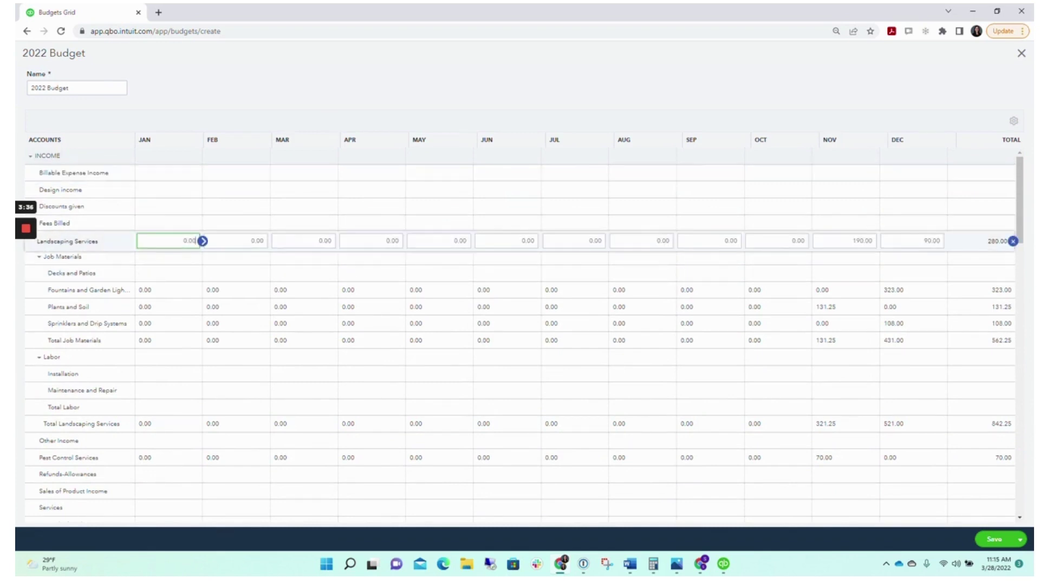
pyautogui.write('5,000')
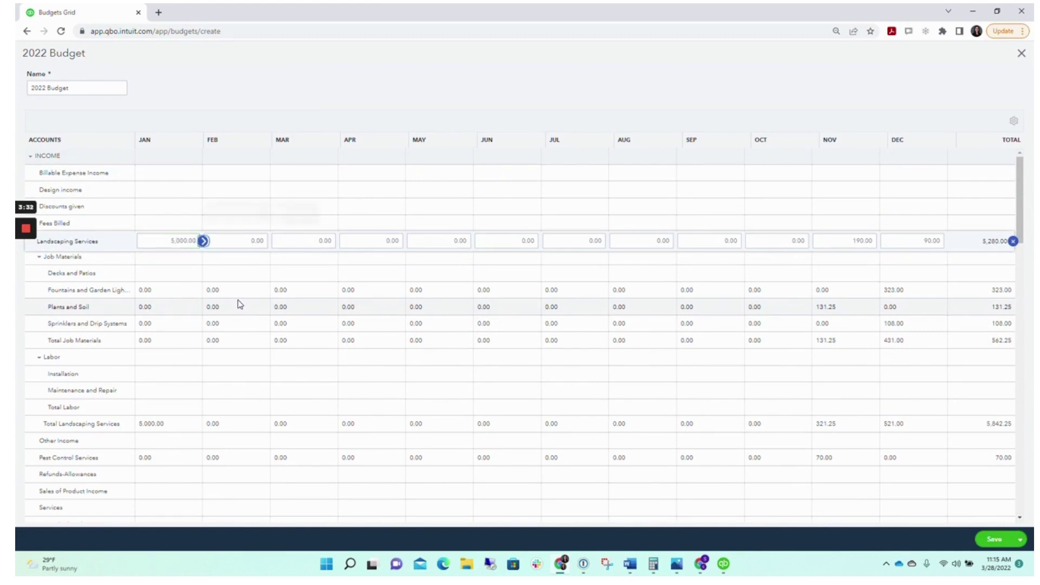
pyautogui.click(203, 241)
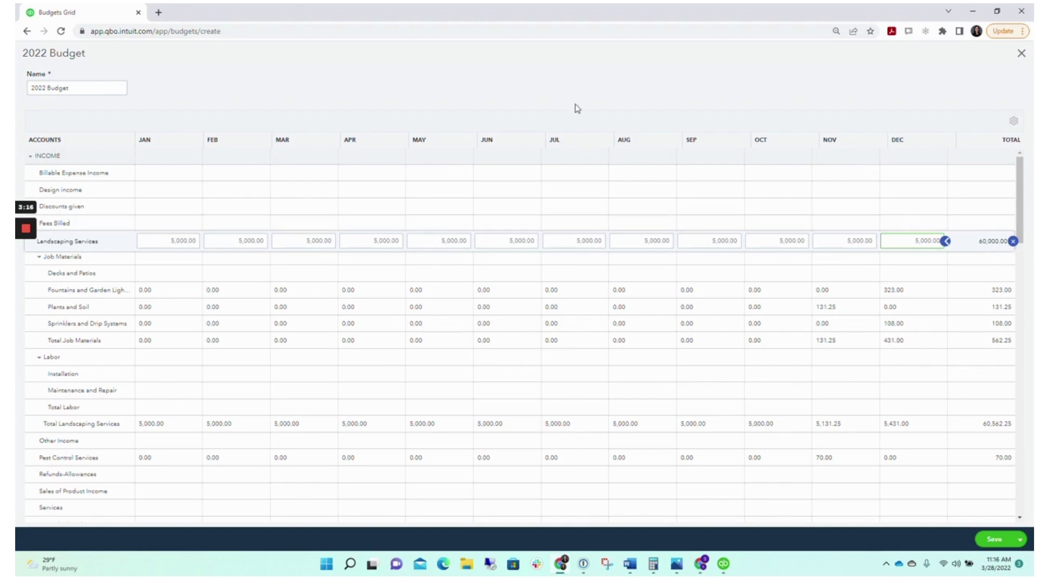
# Change the Landscaping Services June and July amounts to 10,000
pyautogui.click(510, 240)
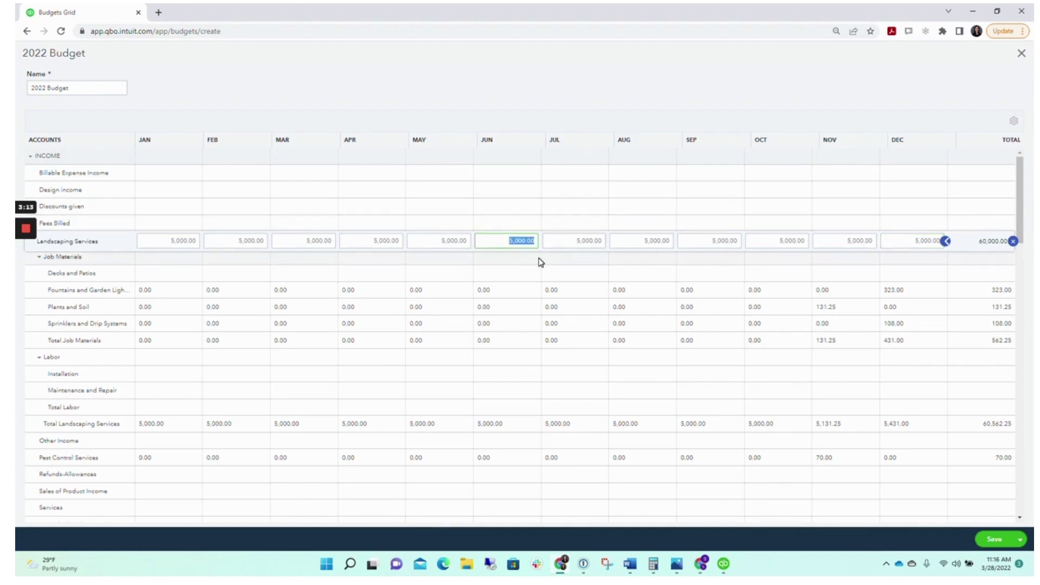
pyautogui.write('1')
pyautogui.press('Tab')
pyautogui.write('1')
pyautogui.press('Tab')
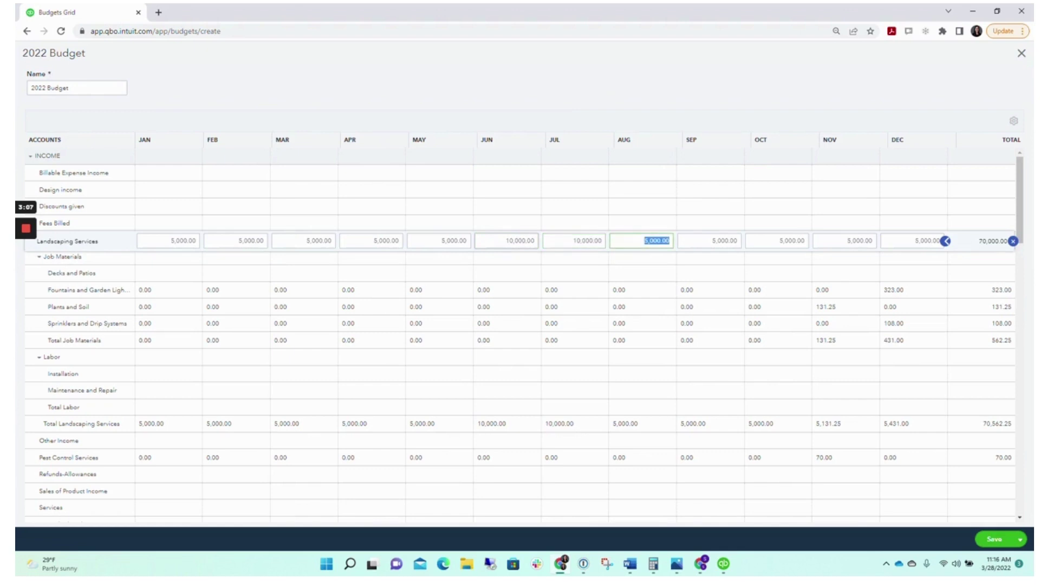
# Set the Landscaping Services November and December amounts to 1,000
pyautogui.click(879, 241)
pyautogui.write('1,000')
pyautogui.press('Tab')
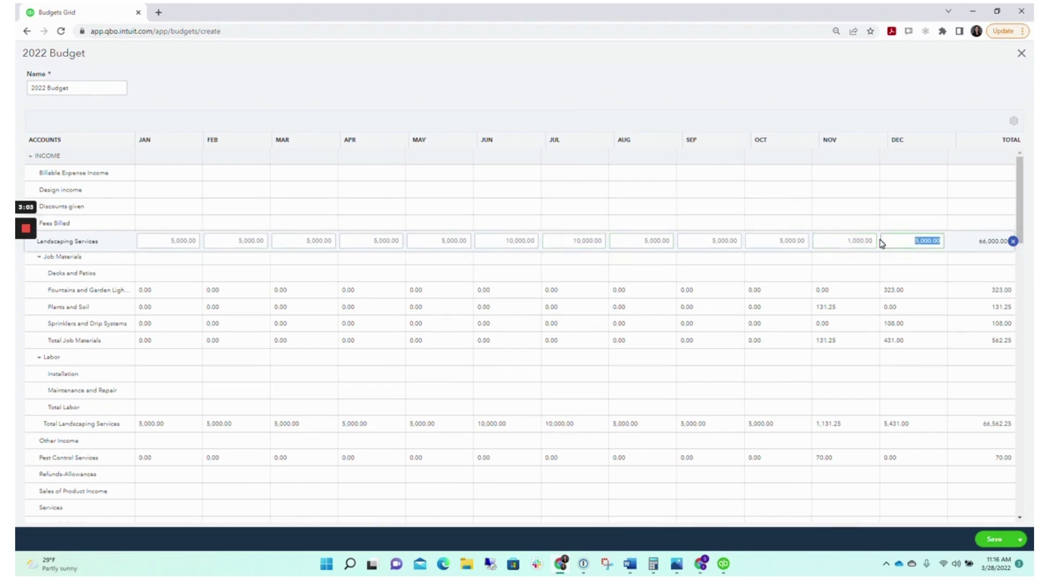
pyautogui.write('1,')
pyautogui.write('000')
pyautogui.press('Tab')
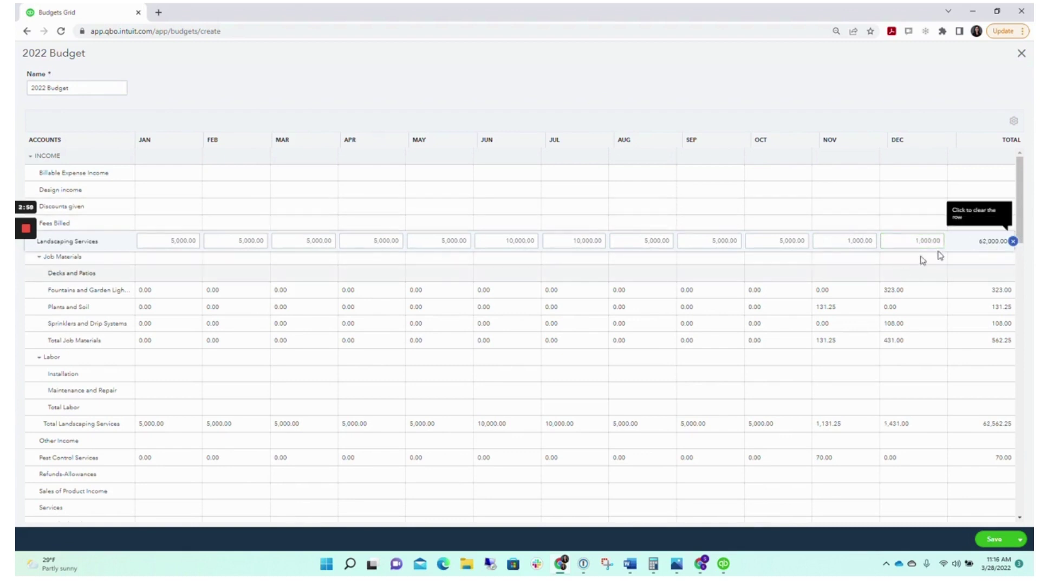
# Replace the Landscaping Services January amount with 3,000
pyautogui.click(168, 241)
pyautogui.press('BackSpace')
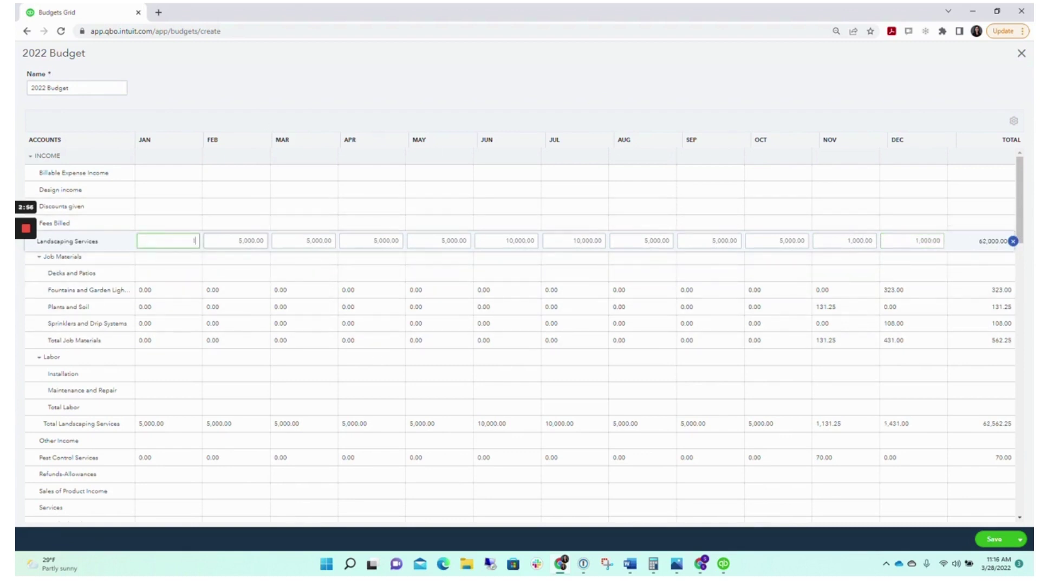
pyautogui.write('1000')
pyautogui.press('Tab')
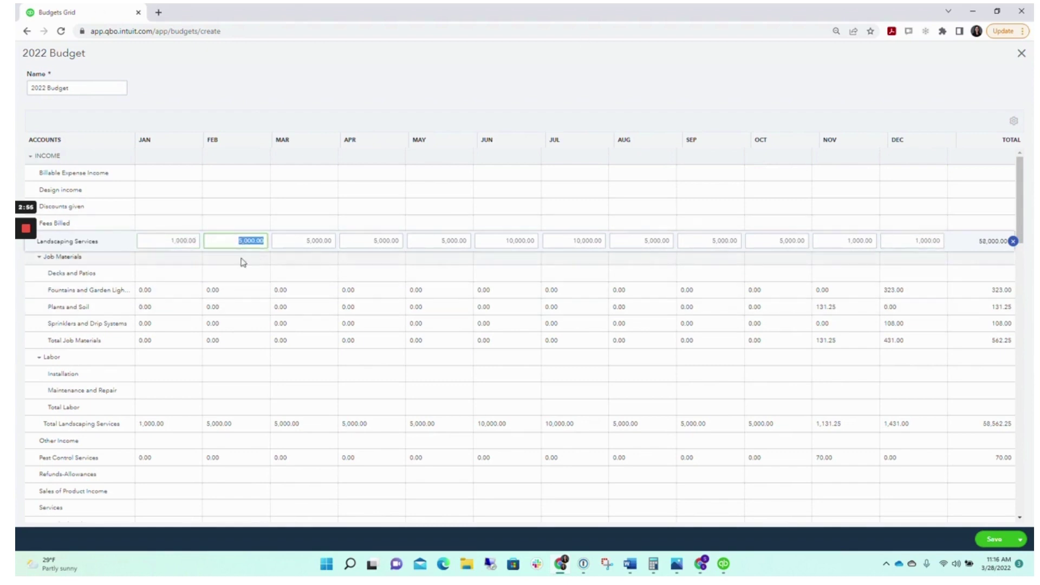
pyautogui.click(167, 240)
pyautogui.write('3,0')
pyautogui.write('000')
pyautogui.press('Tab')
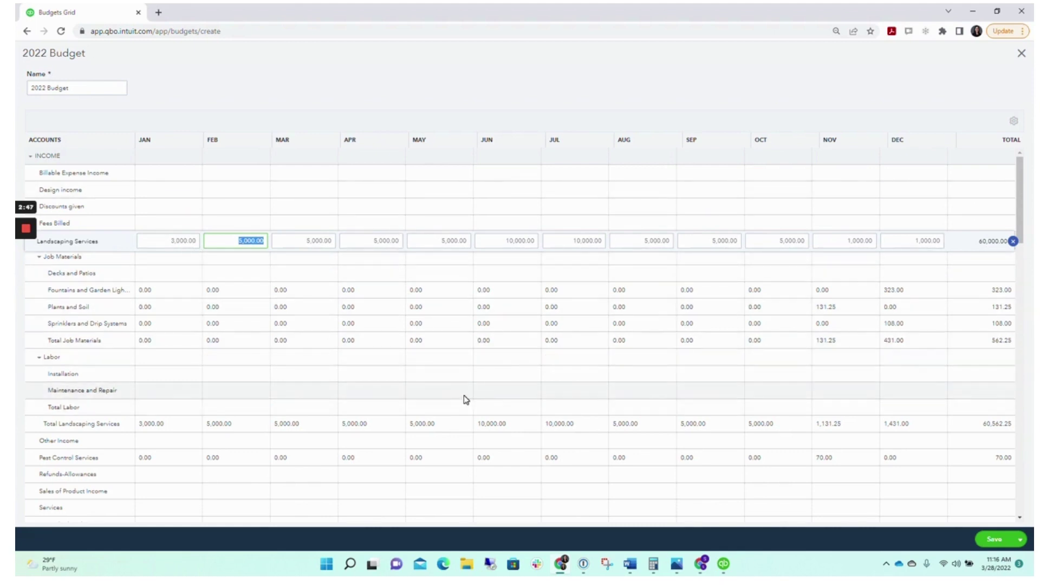
# Look over the budget grid, then save the 2022 Budget and close the editor
pyautogui.scroll(-3, 474, 362)
pyautogui.scroll(-2, 479, 372)
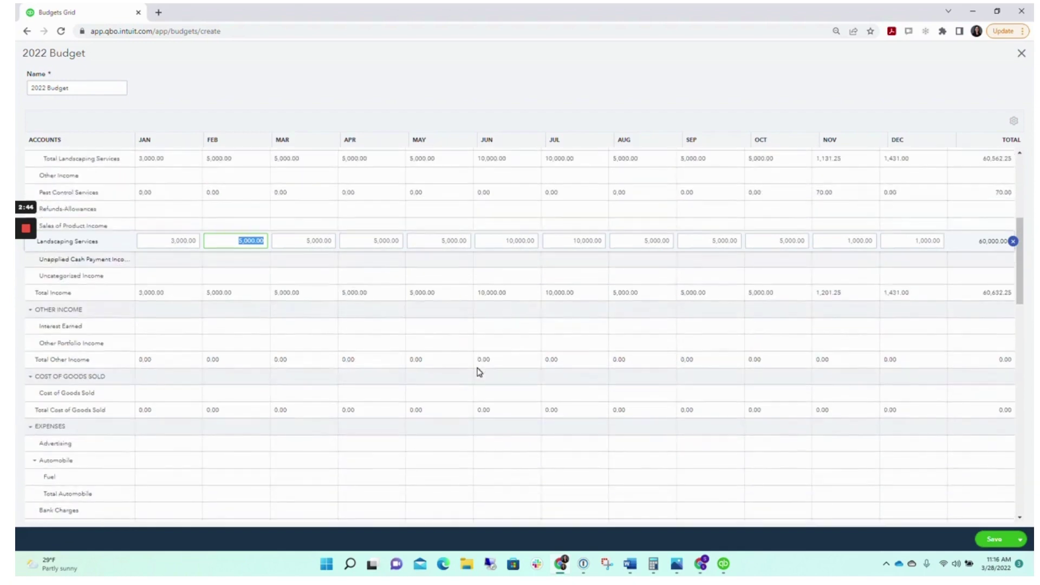
pyautogui.scroll(-3, 479, 372)
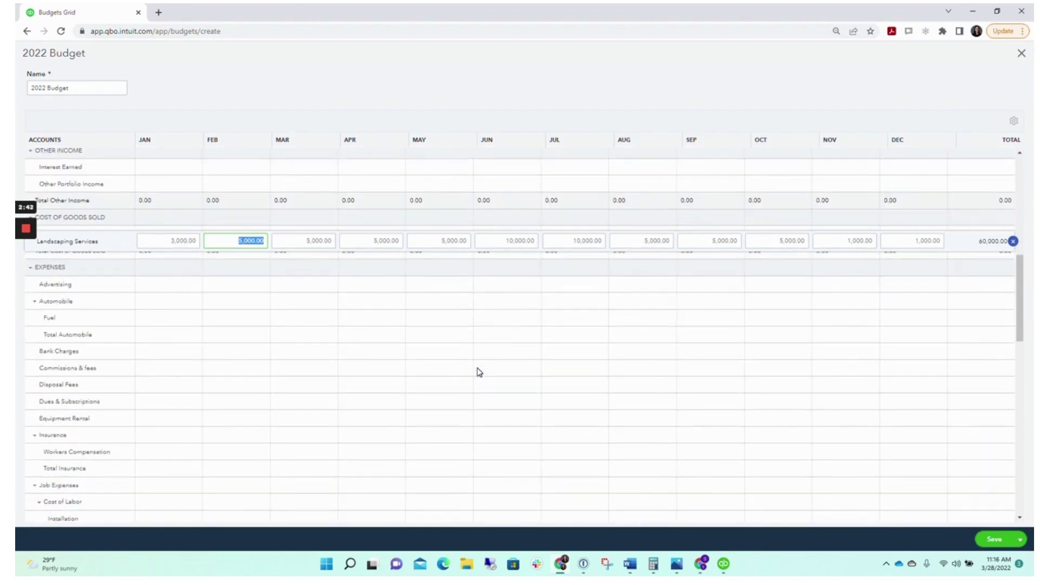
pyautogui.scroll(-4, 479, 372)
pyautogui.scroll(8, 482, 374)
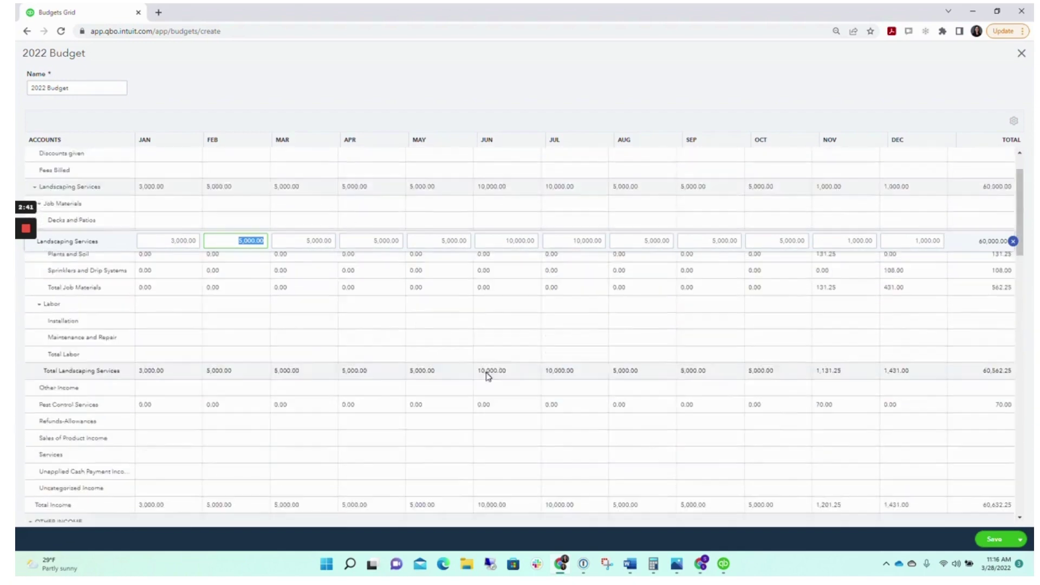
pyautogui.scroll(1, 488, 375)
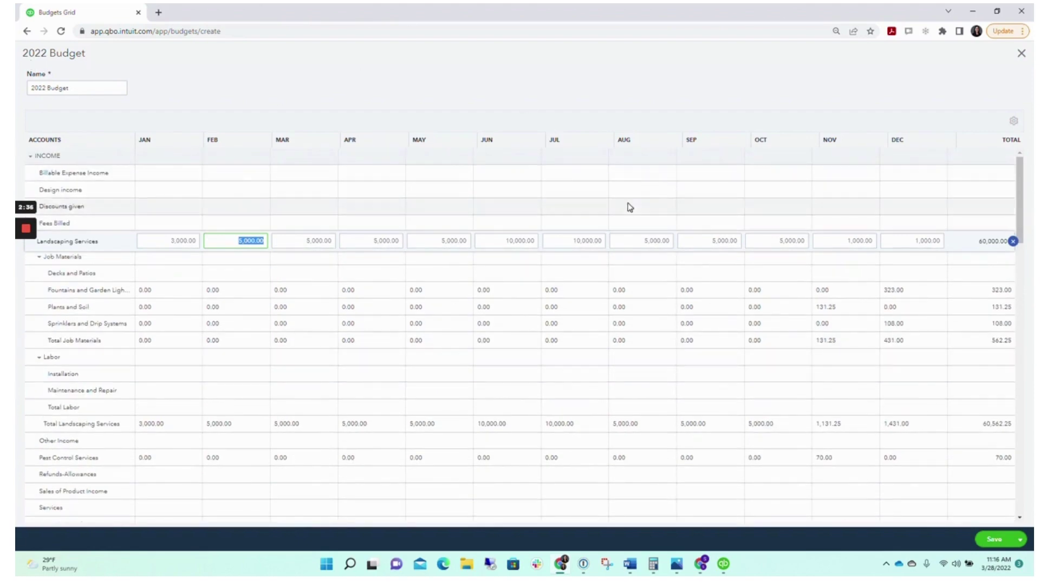
pyautogui.click(989, 539)
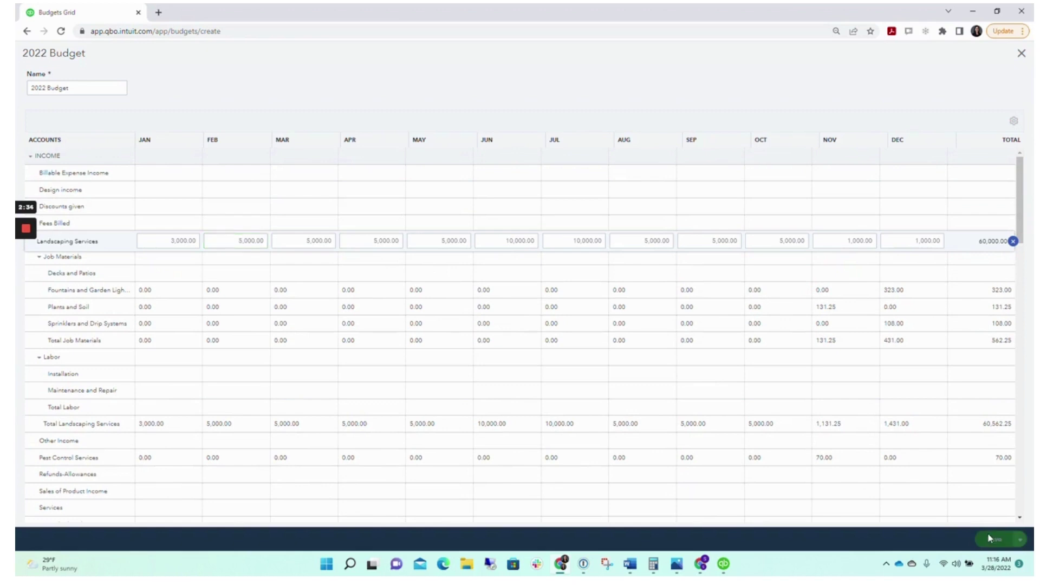
pyautogui.click(1021, 53)
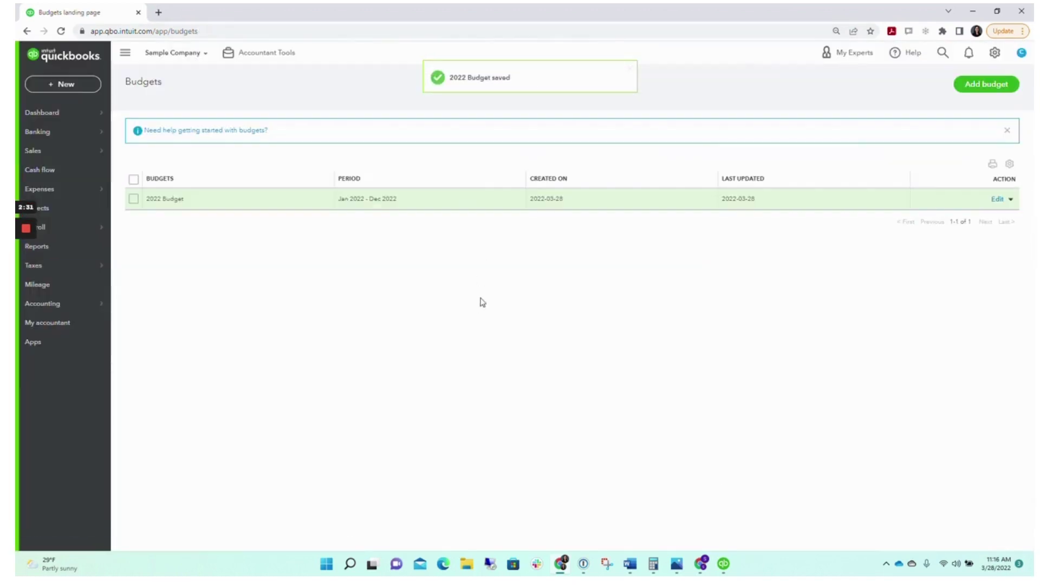
pyautogui.click(994, 52)
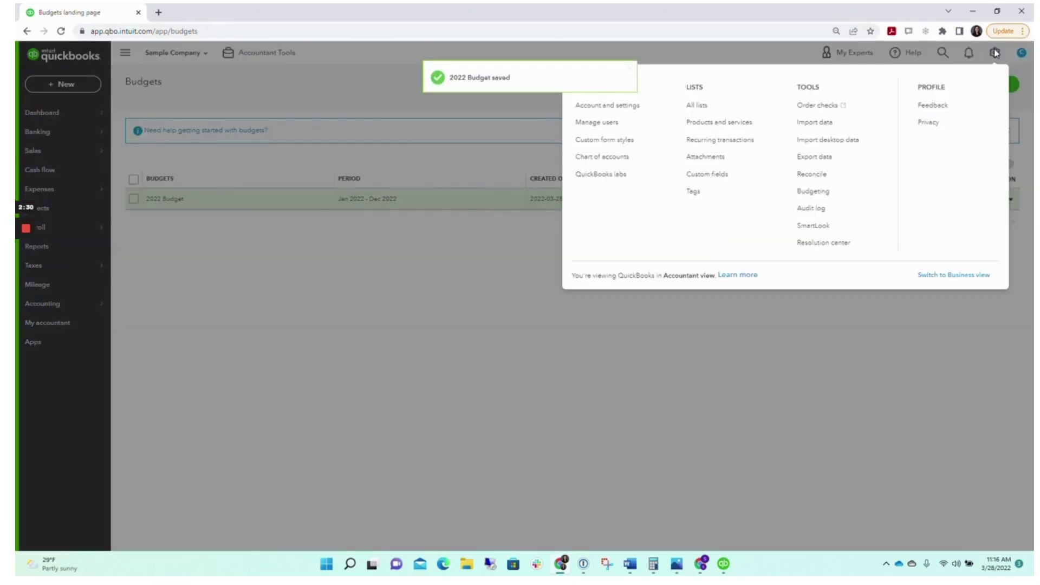
pyautogui.click(817, 193)
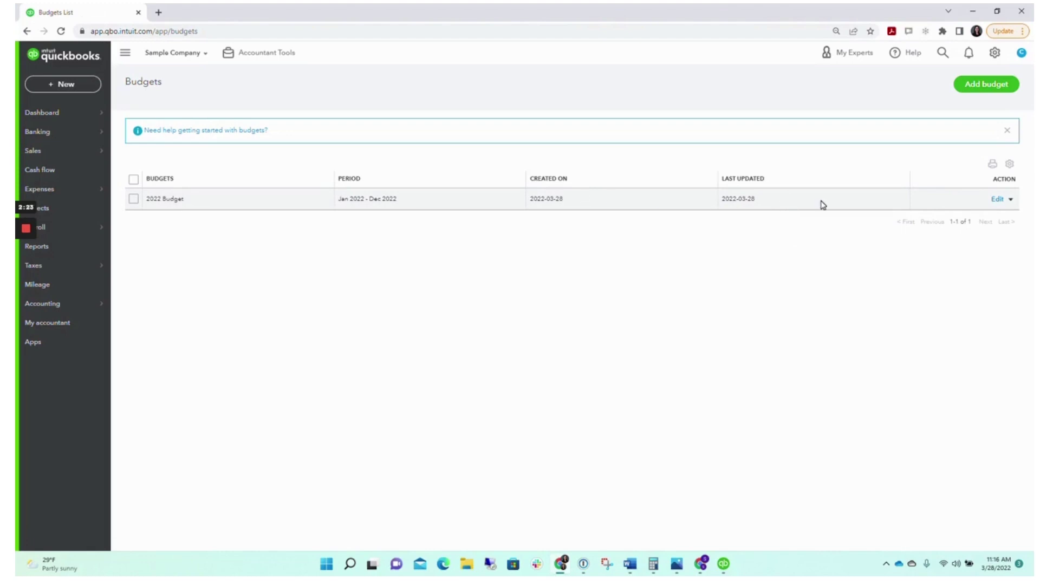
pyautogui.click(997, 199)
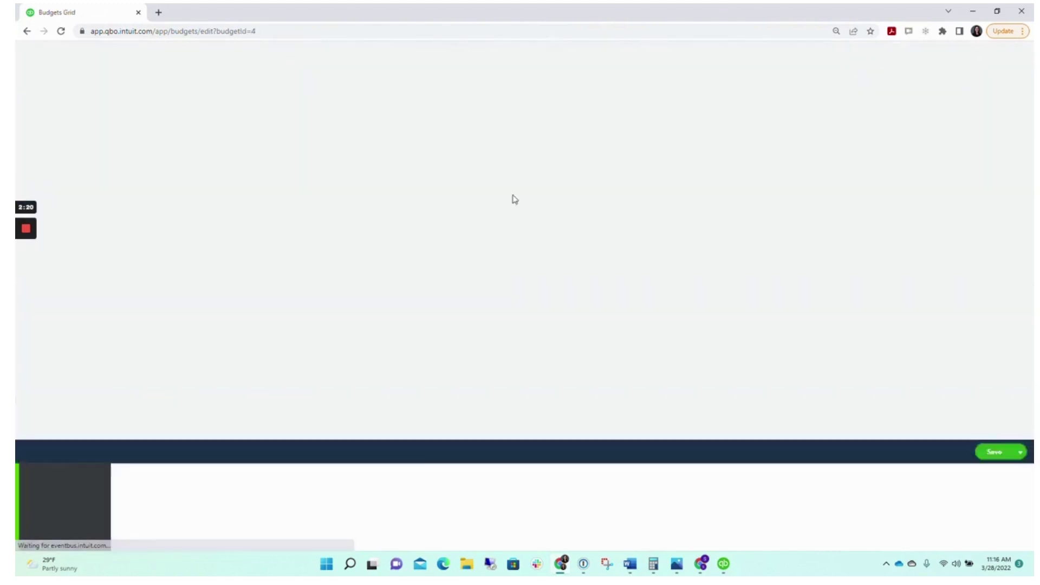
pyautogui.scroll(-3, 473, 360)
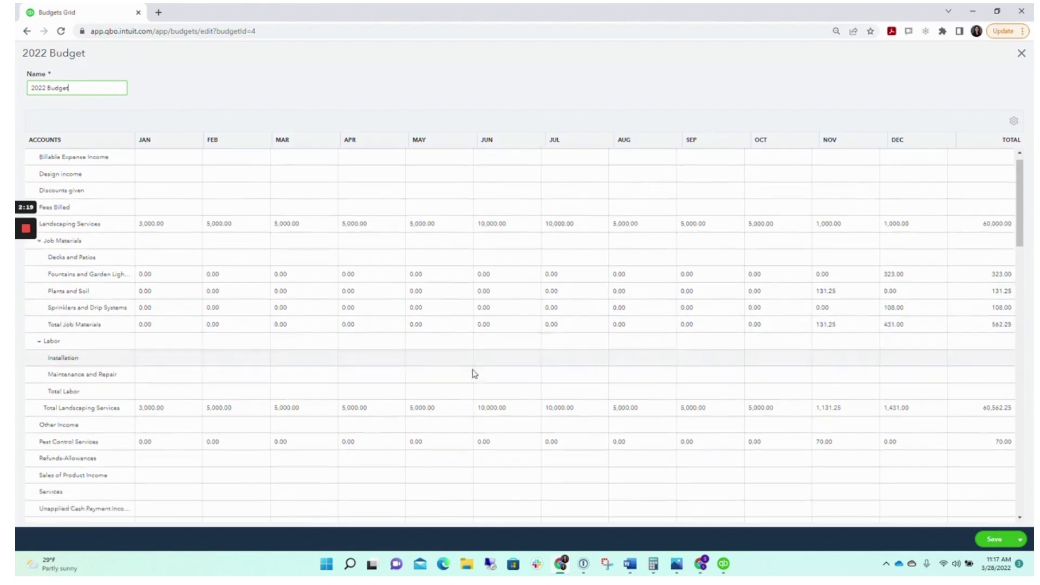
pyautogui.scroll(3, 480, 390)
pyautogui.click(1025, 60)
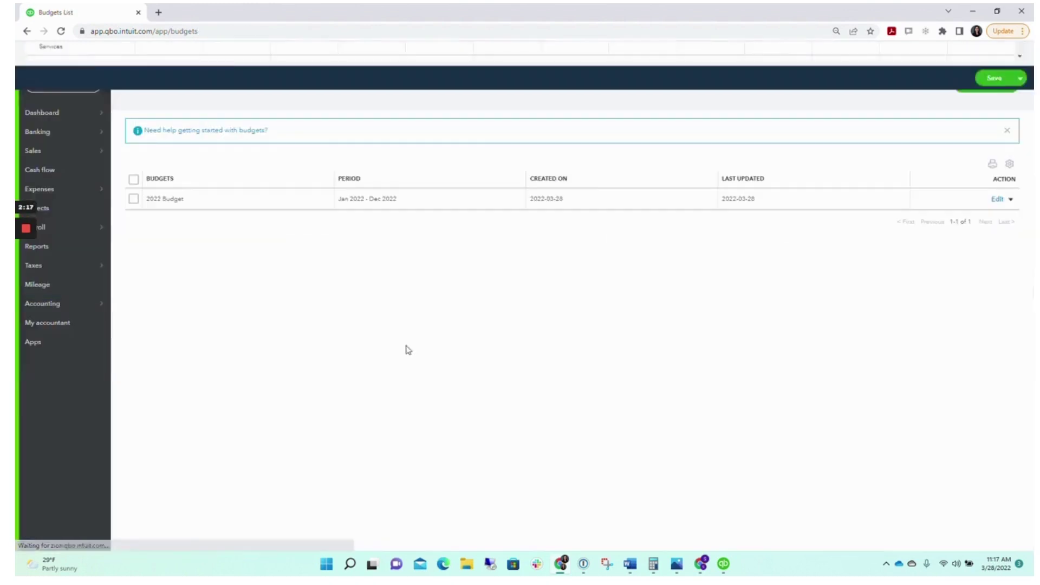
pyautogui.click(59, 251)
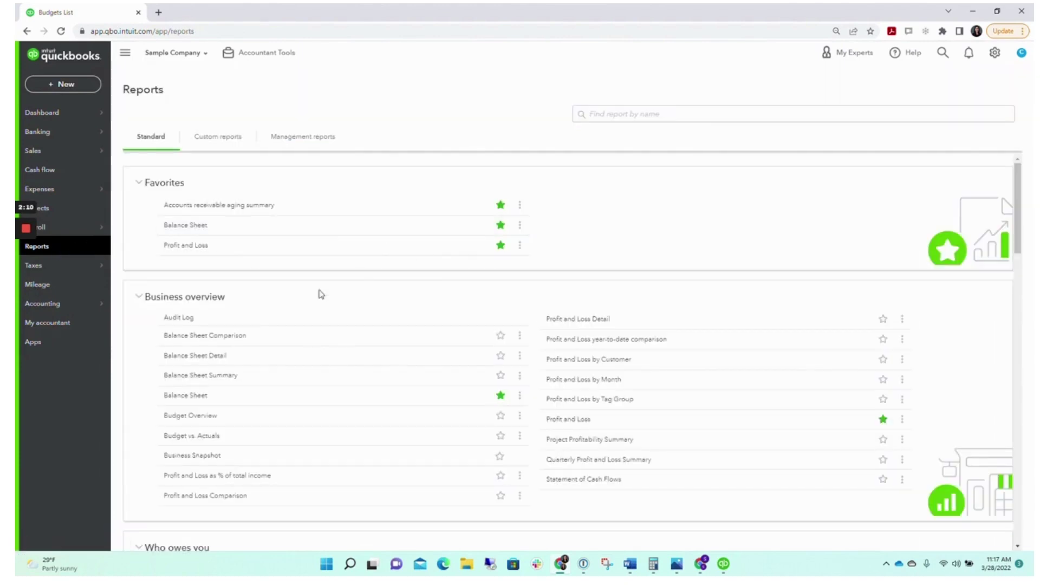
# Open and review the Budget Overview report for 2022 Budget, then go back to the report list
pyautogui.scroll(-1, 420, 290)
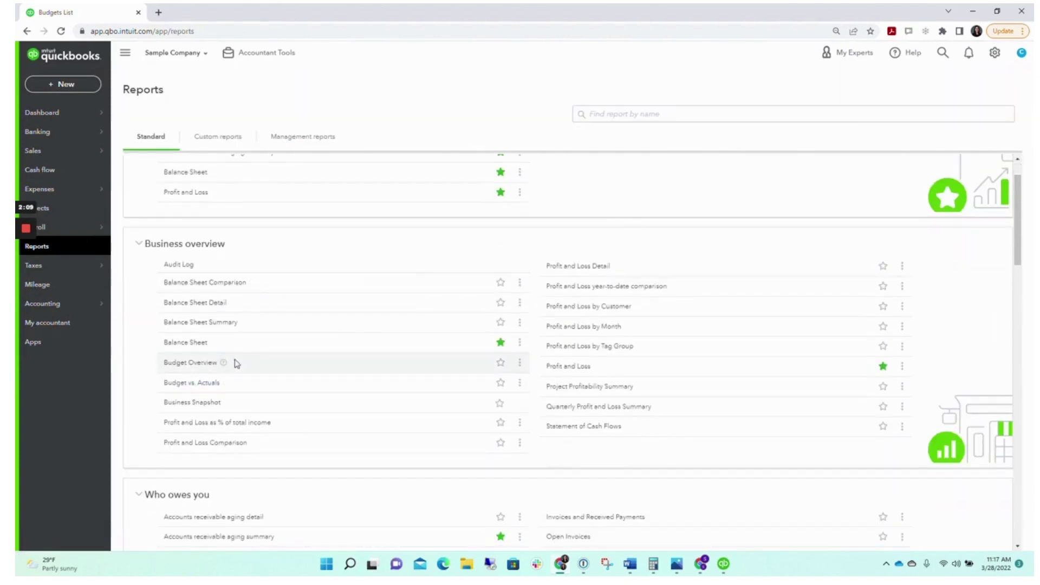
pyautogui.click(189, 363)
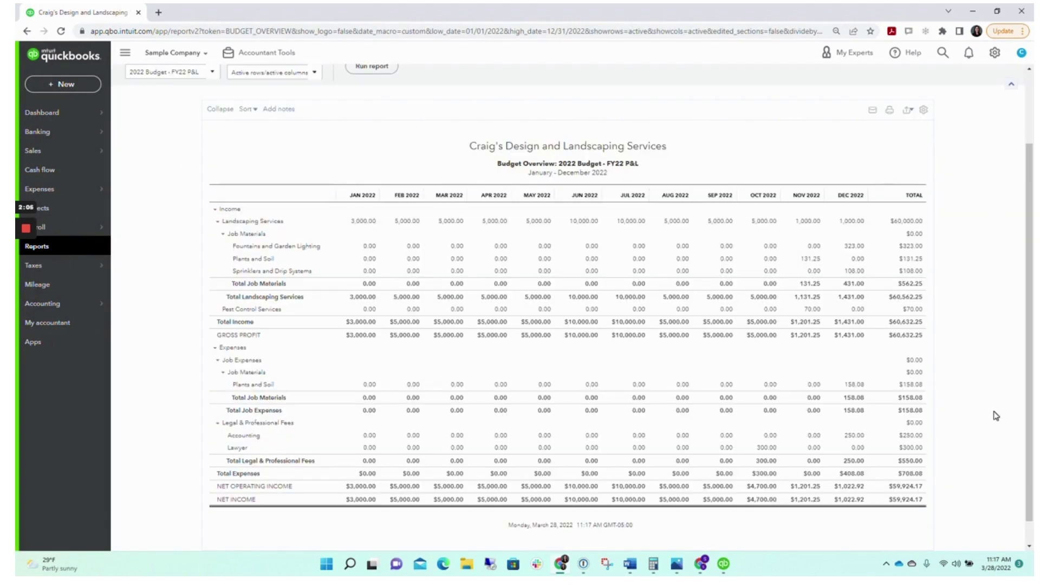
pyautogui.scroll(2, 995, 416)
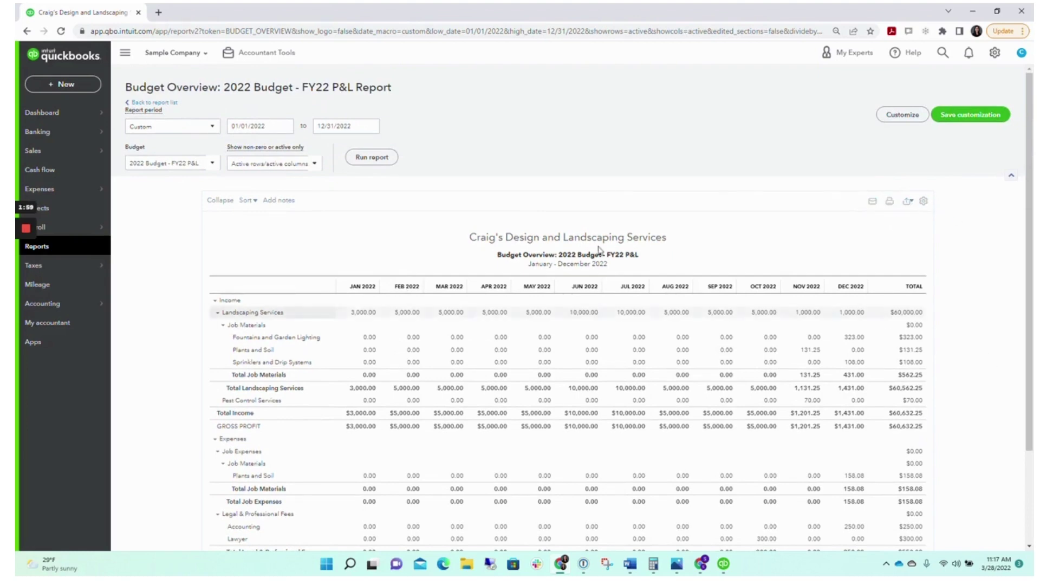
pyautogui.click(151, 102)
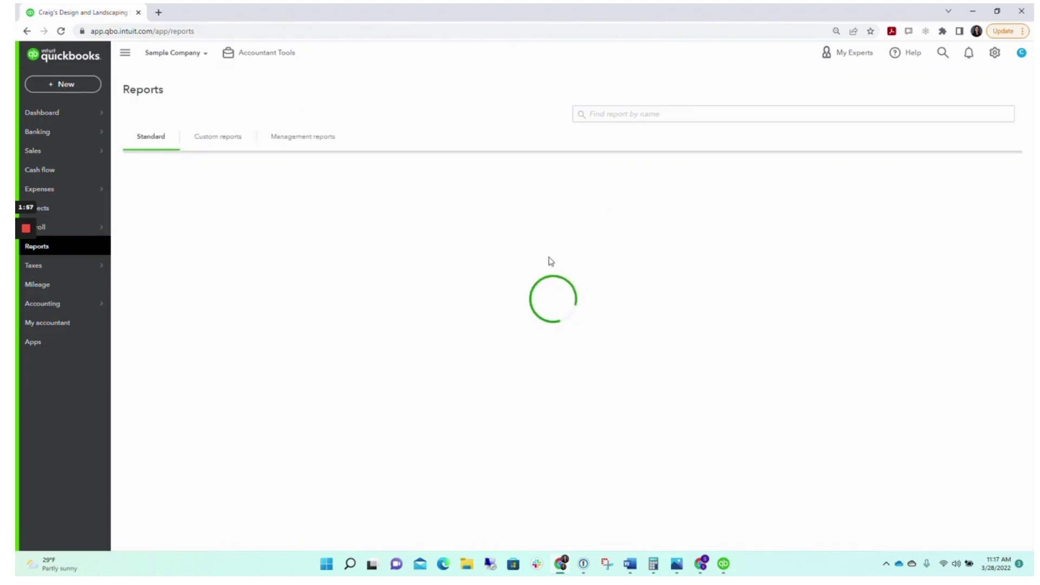
# Review the 2022 Budget's Budget vs. Actuals report, then minimize the browser
pyautogui.scroll(-1, 290, 262)
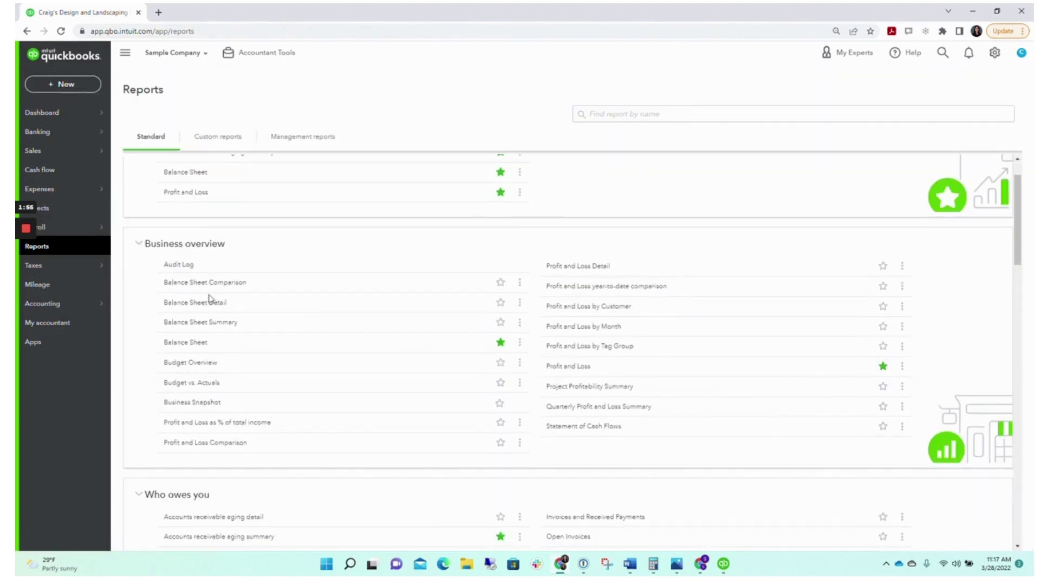
pyautogui.click(184, 383)
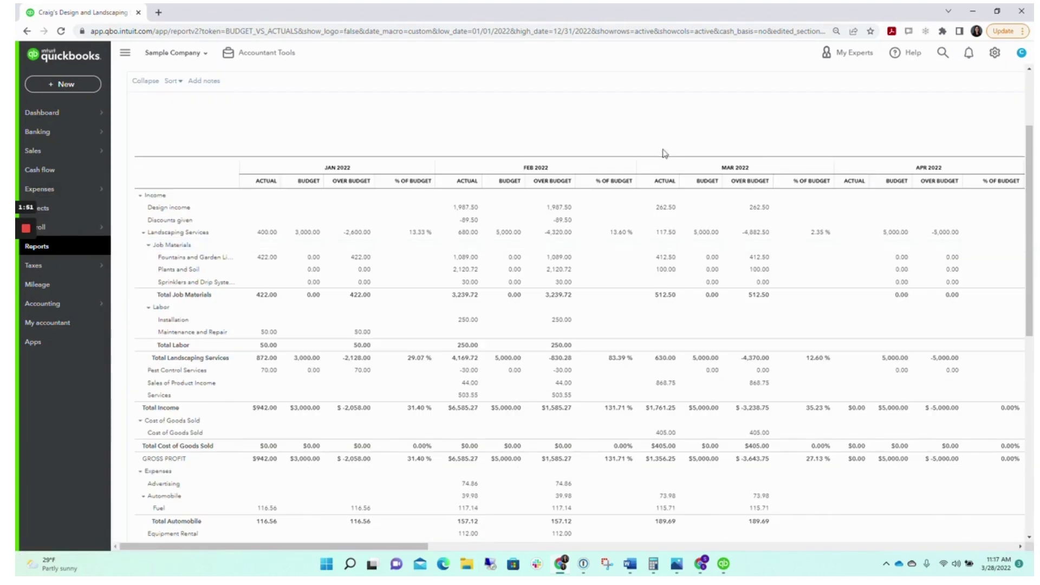
pyautogui.scroll(2, 658, 158)
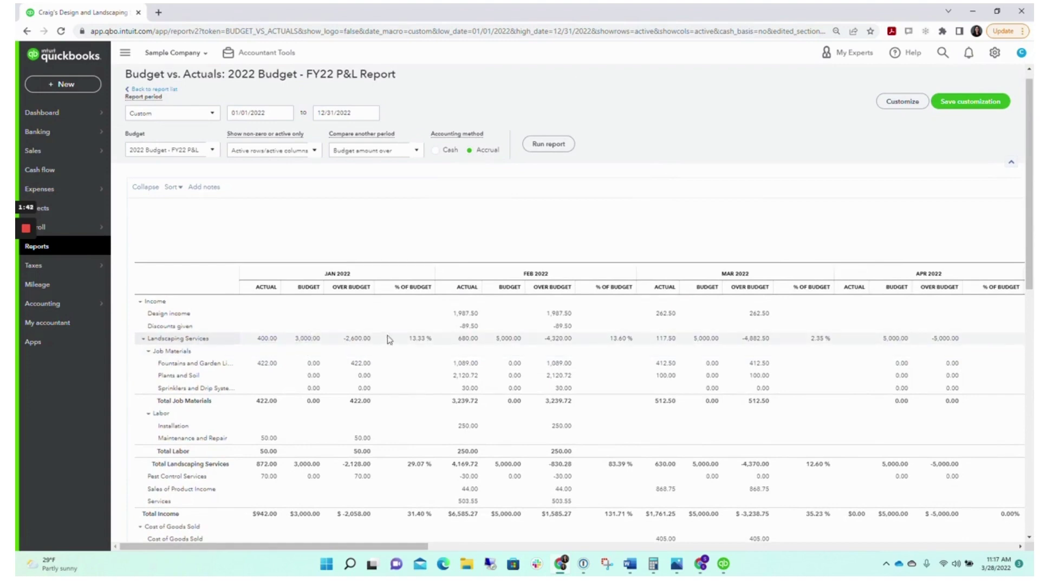
pyautogui.scroll(1, 546, 225)
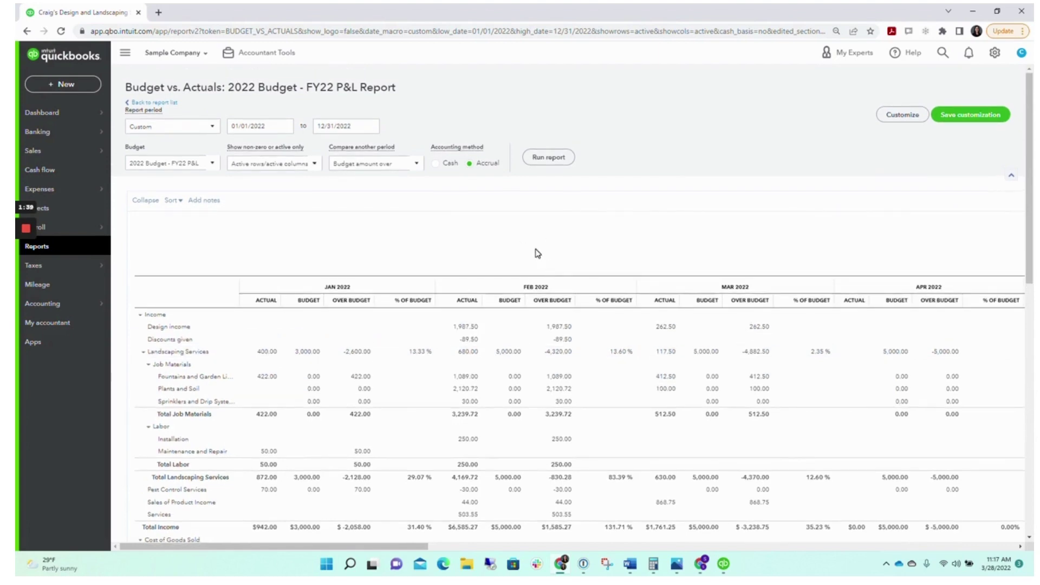
pyautogui.click(973, 11)
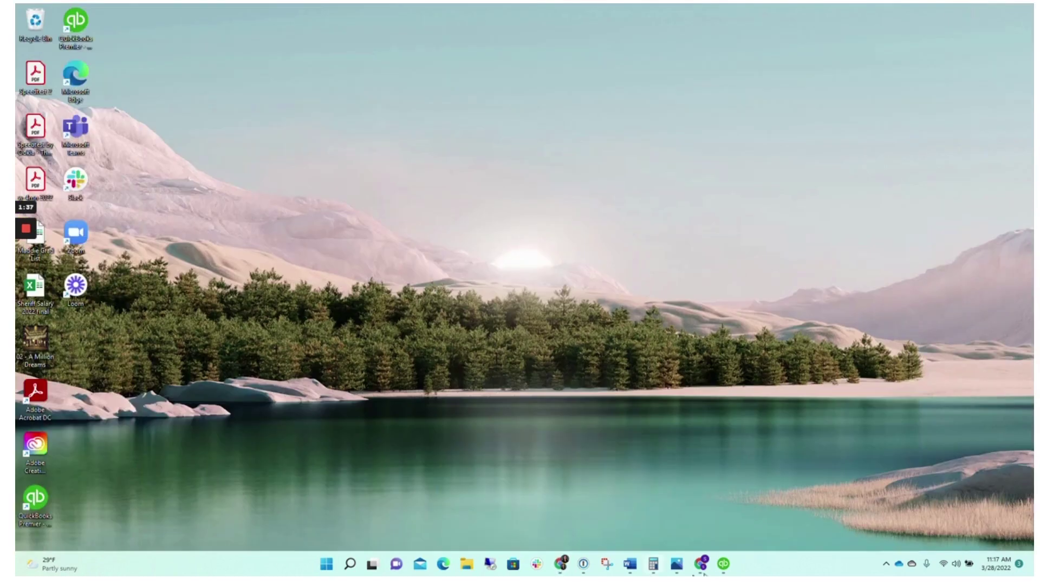
# Create a 2021 Profit and Loss budget with no extra criteria, based on previous year's actuals
pyautogui.click(723, 564)
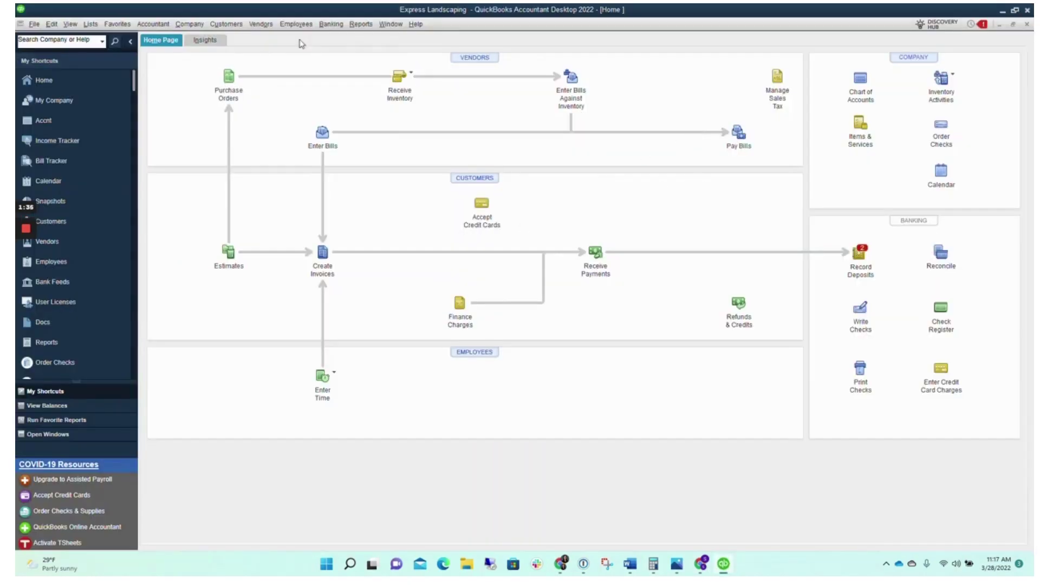
pyautogui.click(190, 24)
pyautogui.moveTo(222, 162)
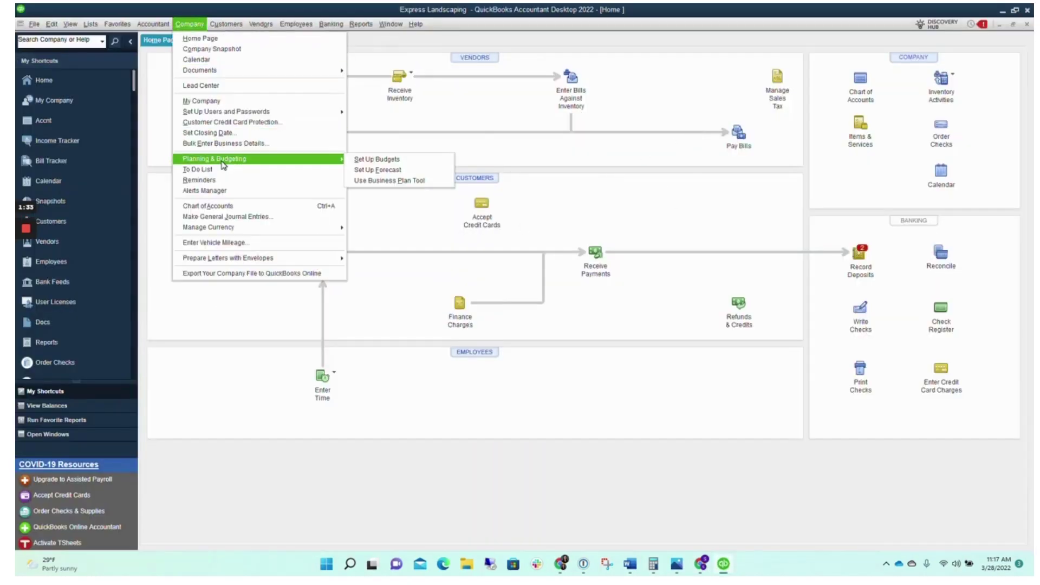
pyautogui.click(407, 161)
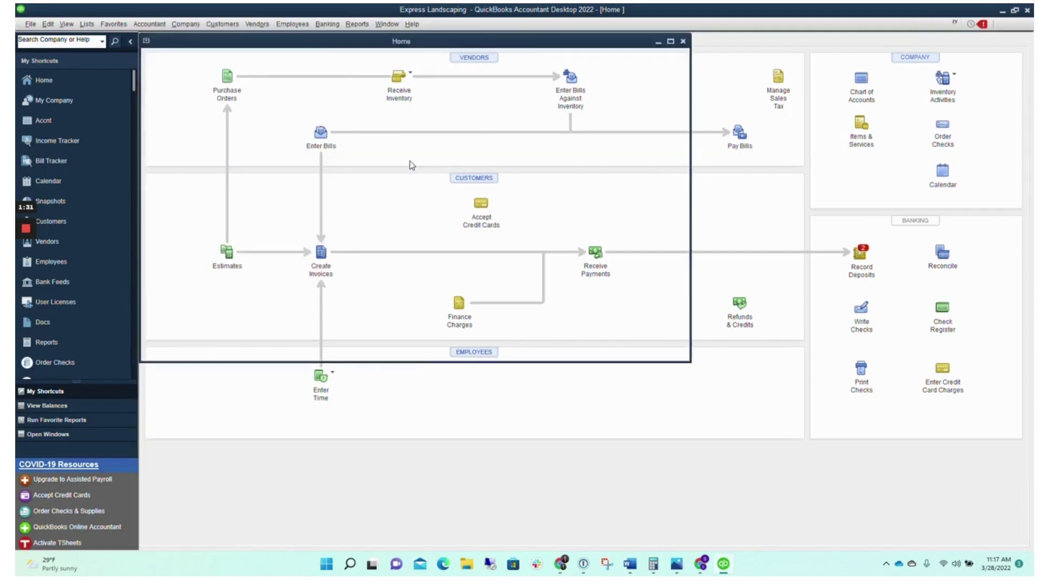
pyautogui.click(981, 54)
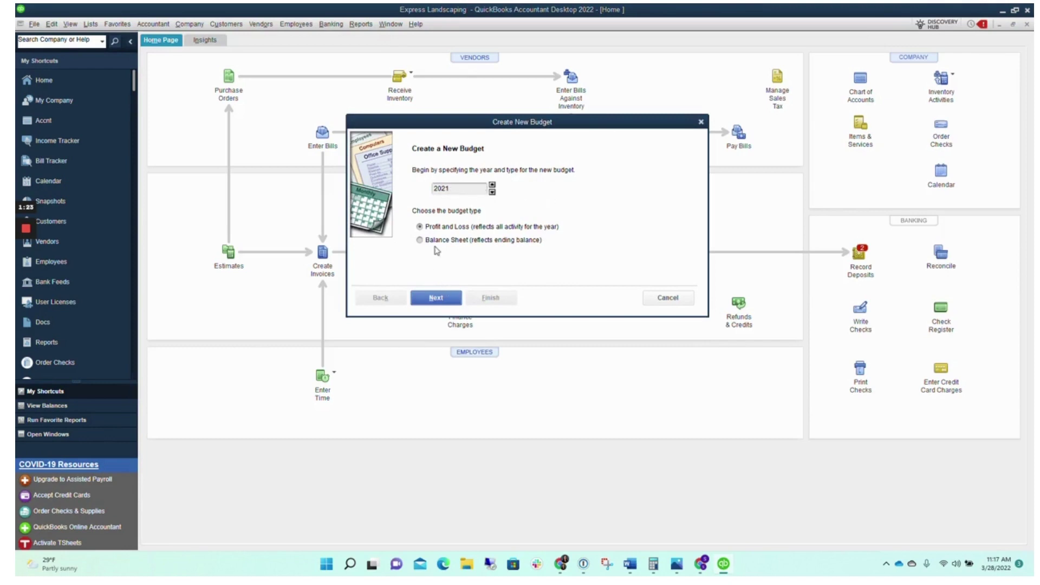
pyautogui.click(449, 302)
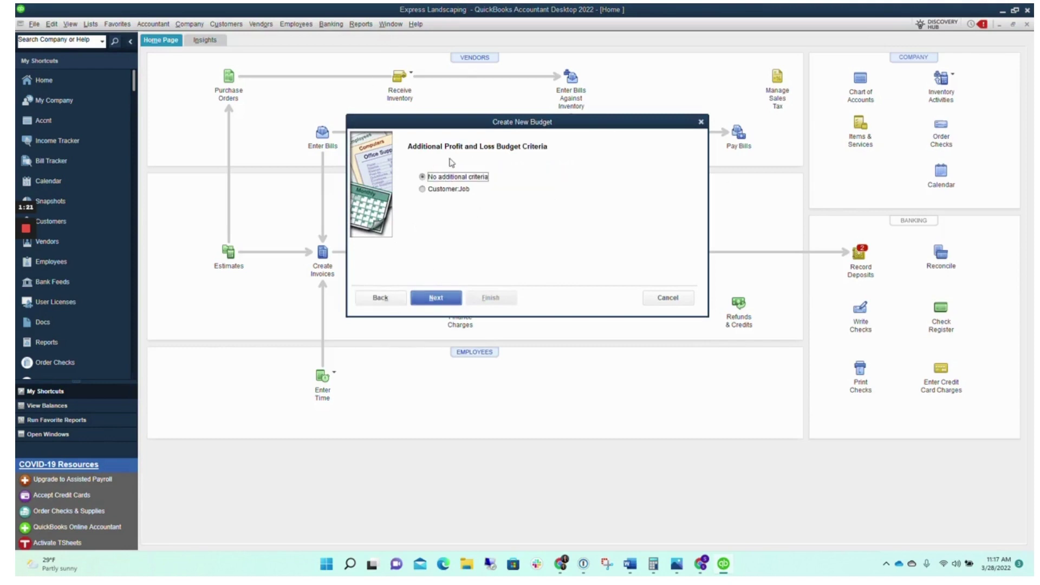
pyautogui.click(438, 298)
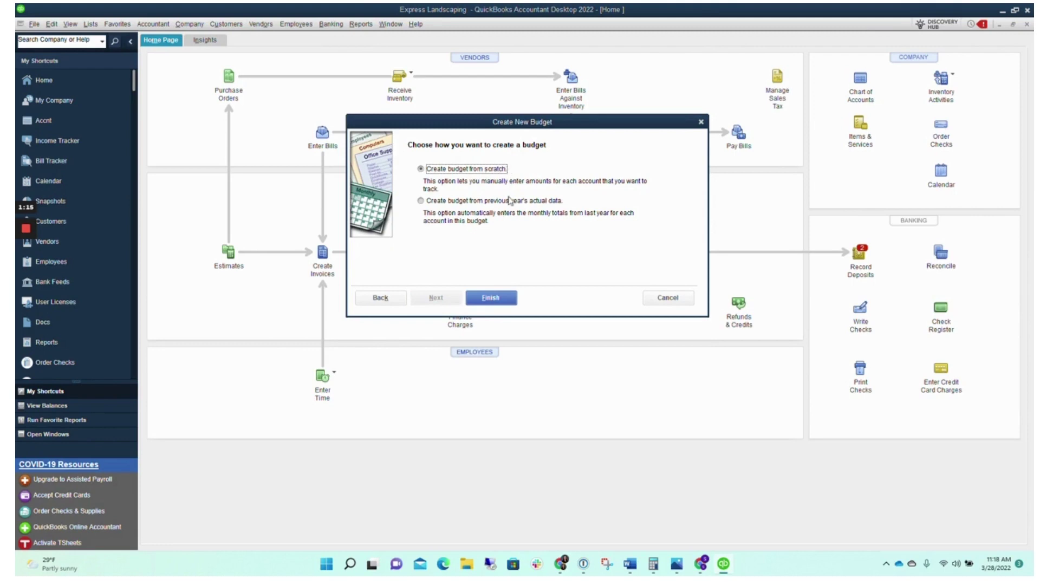
pyautogui.click(421, 201)
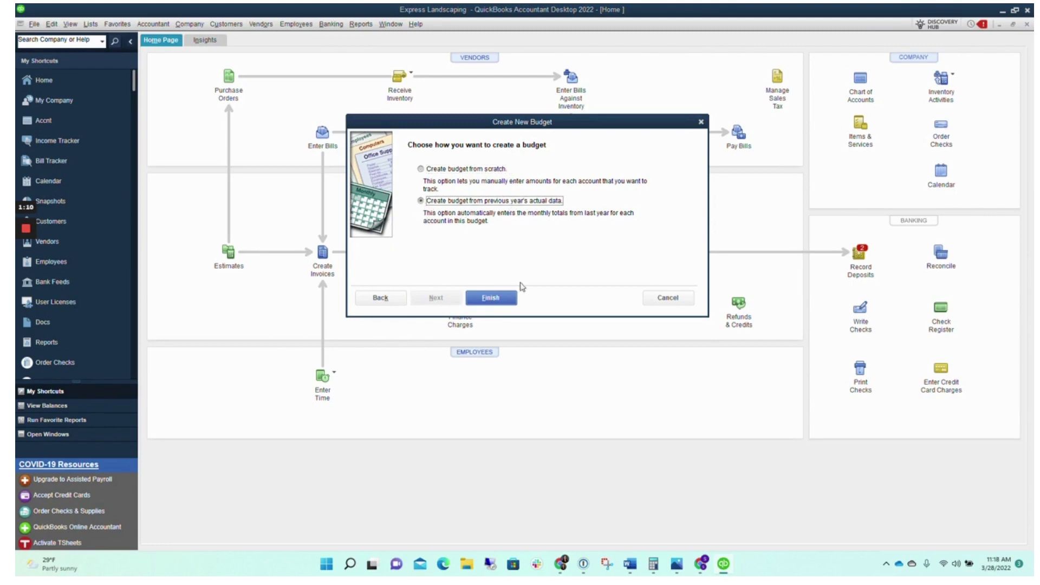
pyautogui.click(490, 297)
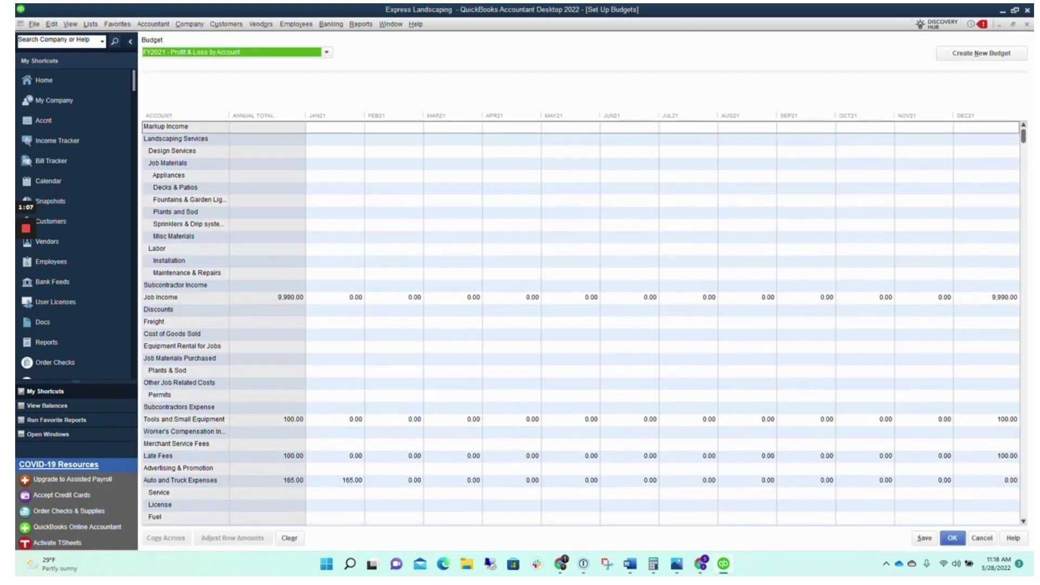
# Enter 5,000 for Landscaping Services in JAN21 and copy it across all months
pyautogui.scroll(-2, 584, 319)
pyautogui.scroll(-8, 585, 323)
pyautogui.scroll(7, 585, 323)
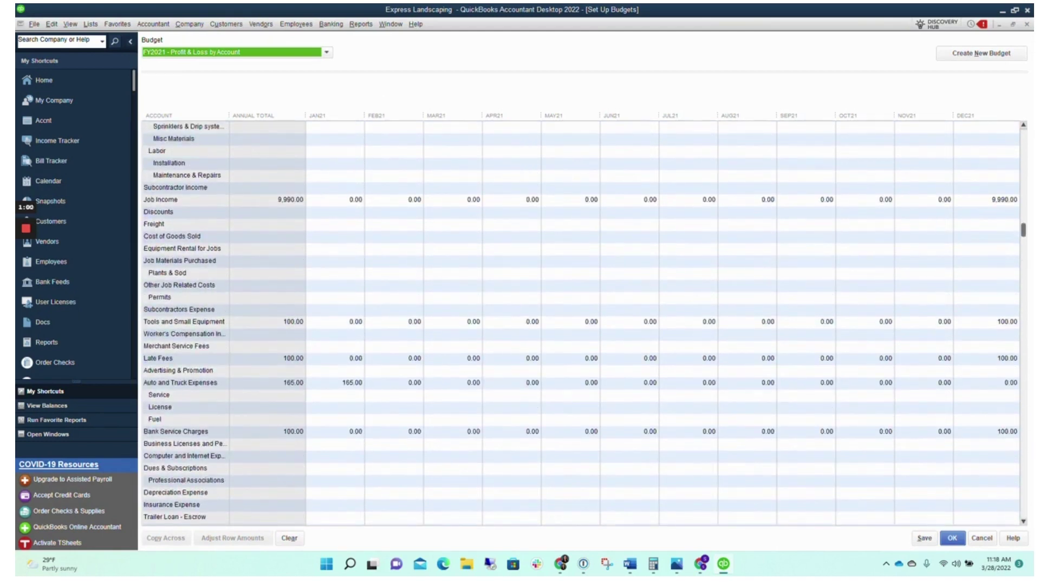
pyautogui.scroll(3, 584, 319)
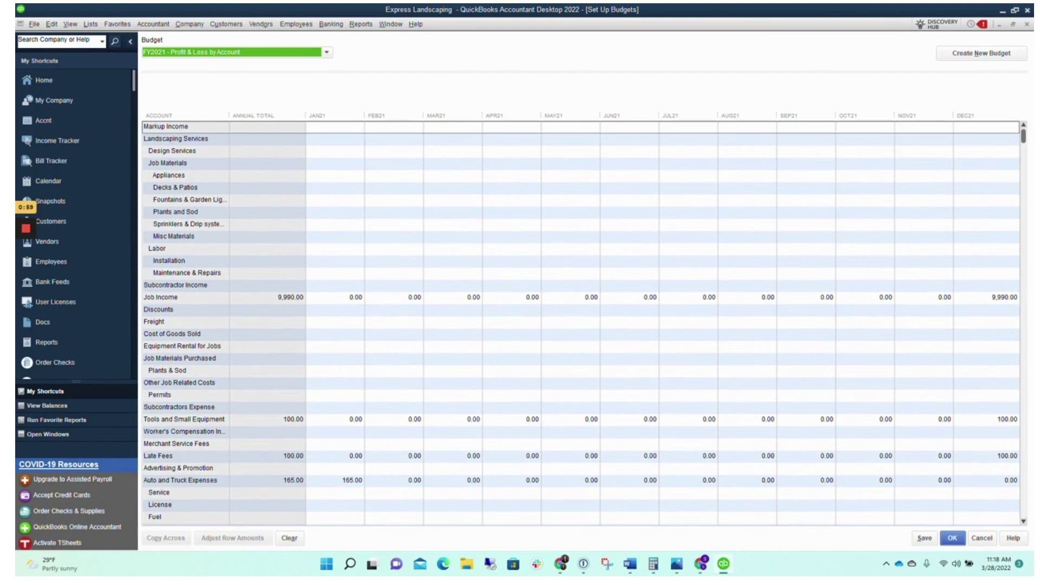
pyautogui.click(335, 138)
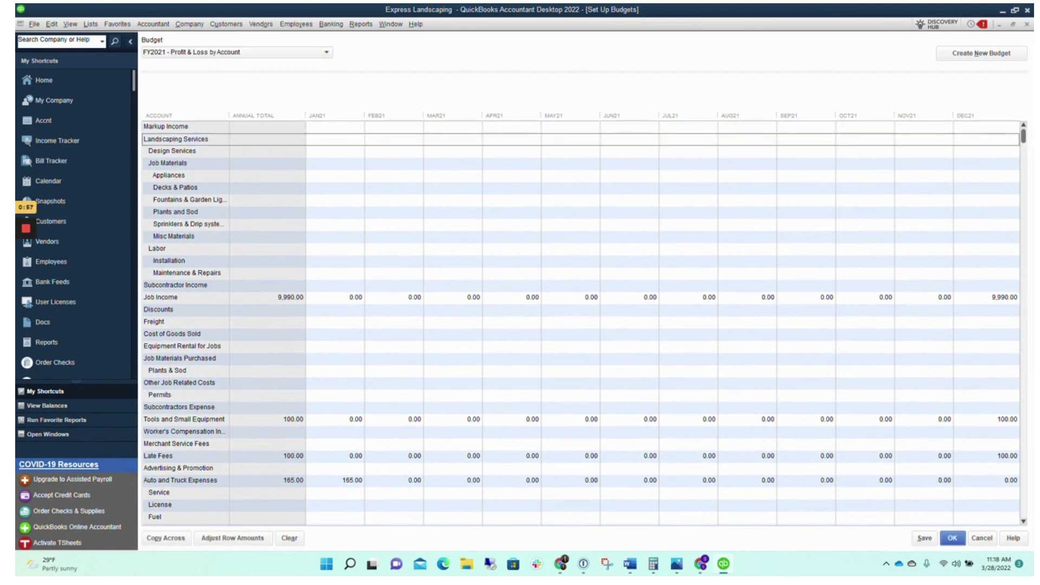
pyautogui.press('Tab')
pyautogui.click(352, 138)
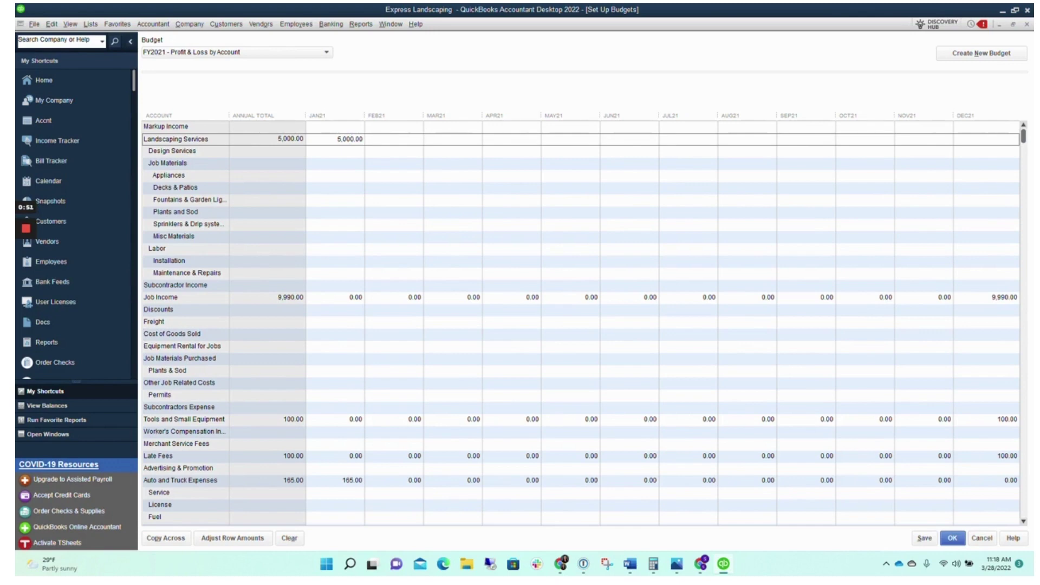
pyautogui.click(166, 538)
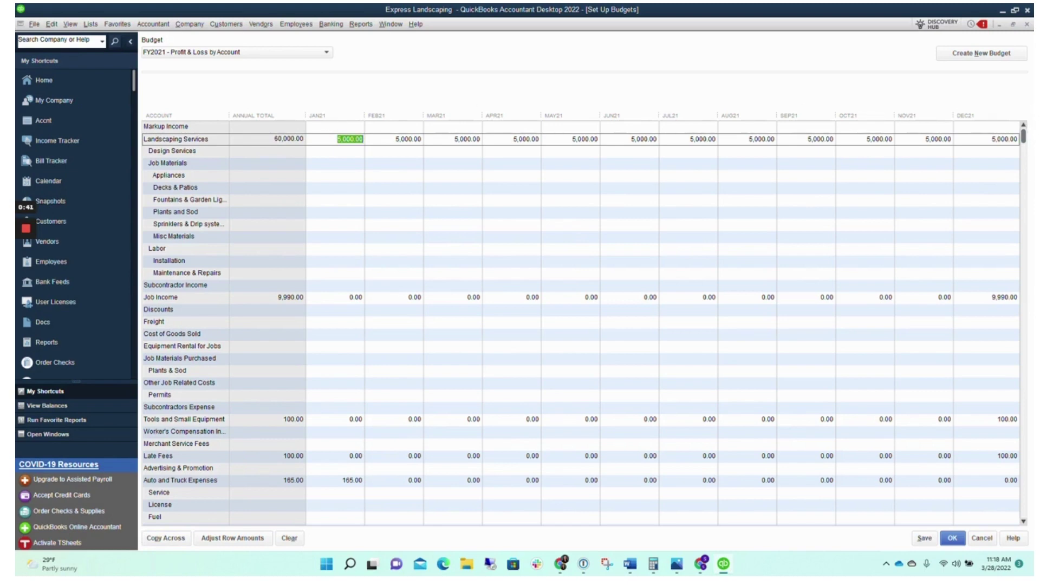
# Change Landscaping Services to 10,000 in March and 1,000 in April, and save the budget
pyautogui.click(461, 141)
pyautogui.write('1')
pyautogui.press('Tab')
pyautogui.write('10')
pyautogui.press('Tab')
pyautogui.click(954, 540)
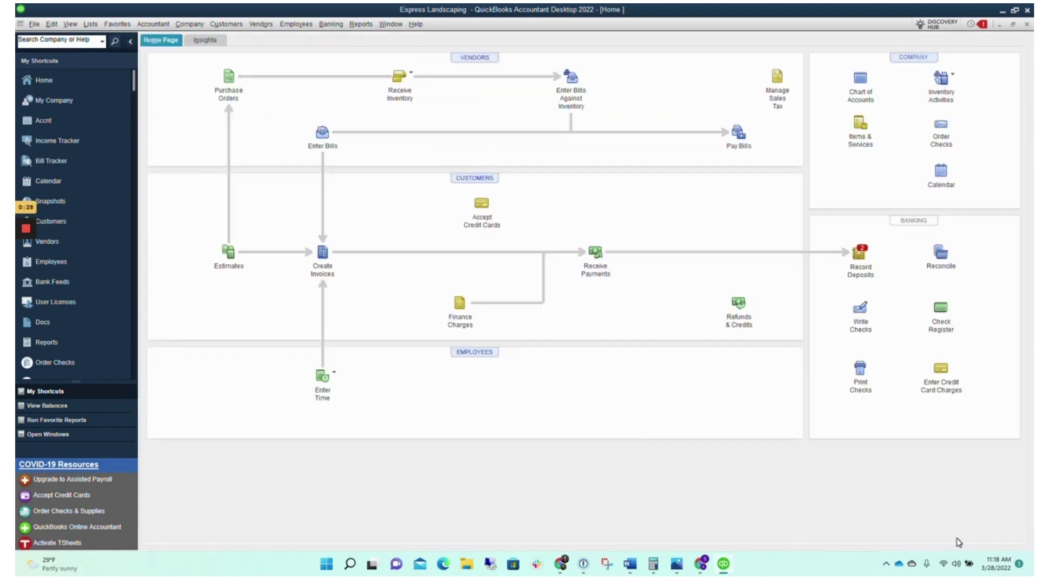
# Run the Budget Overview report for the FY2021 Profit & Loss budget by account, then close it
pyautogui.click(361, 24)
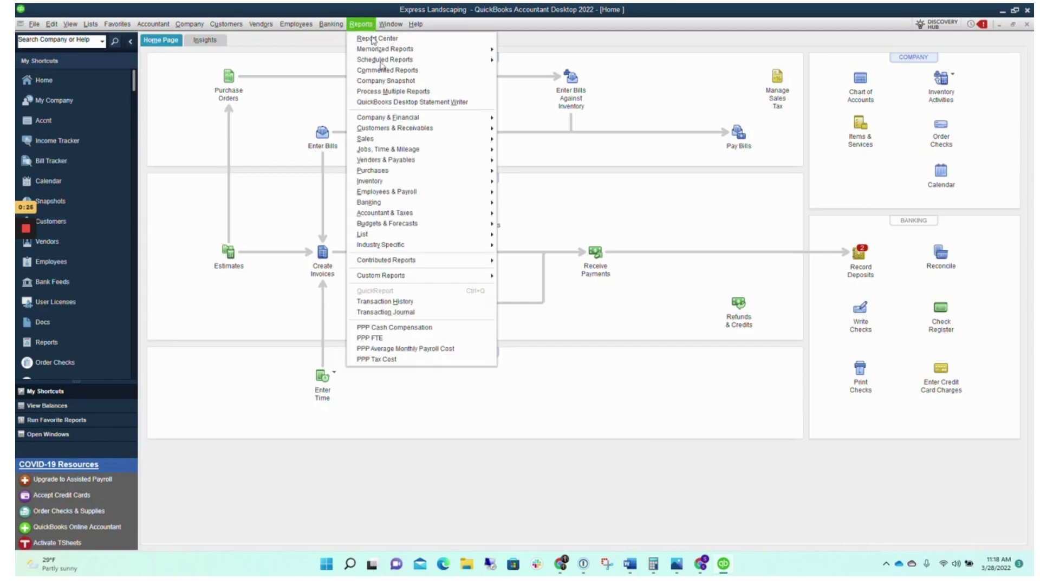
pyautogui.moveTo(436, 226)
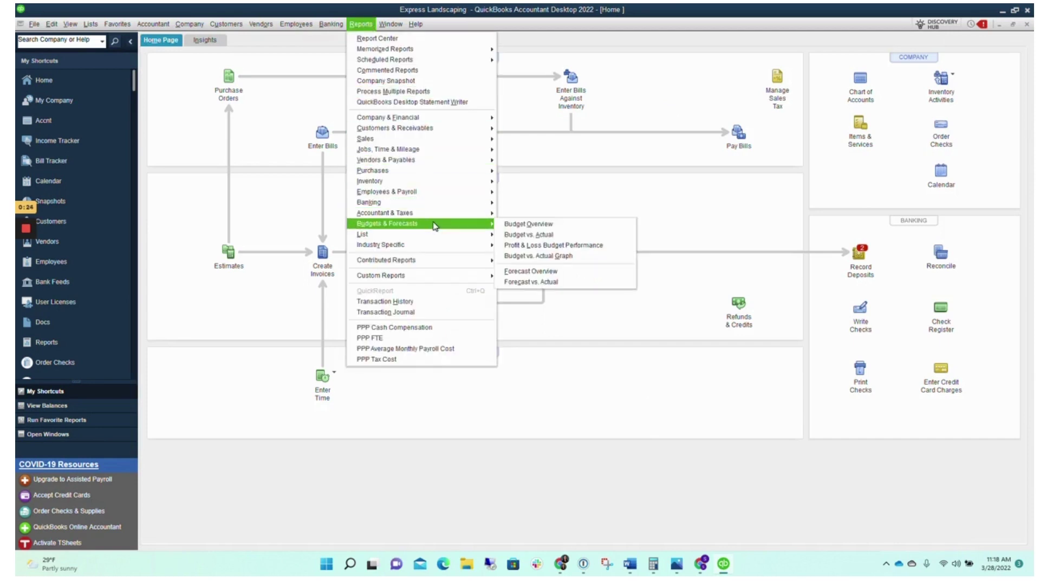
pyautogui.click(572, 225)
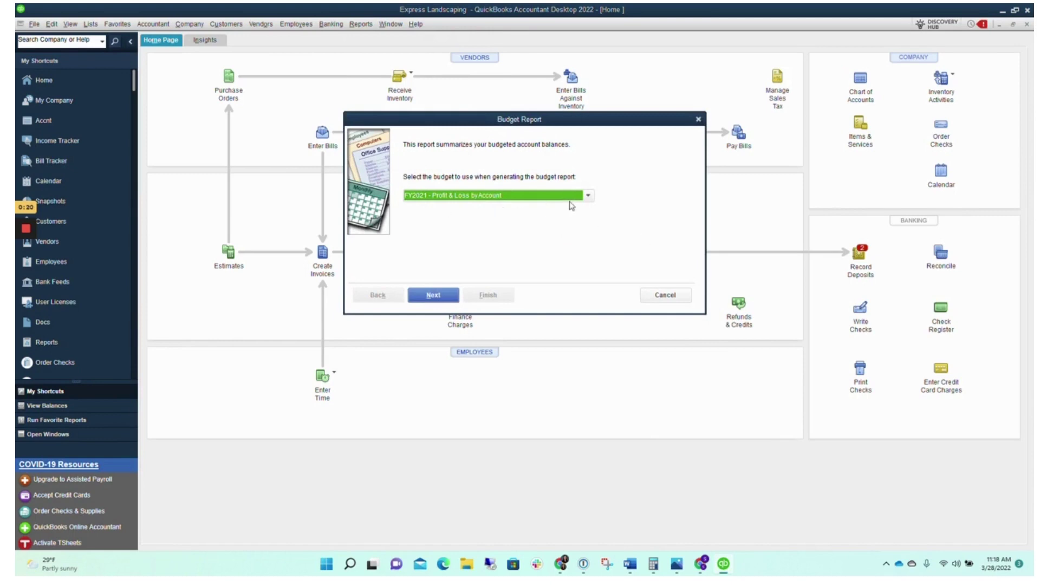
pyautogui.click(454, 296)
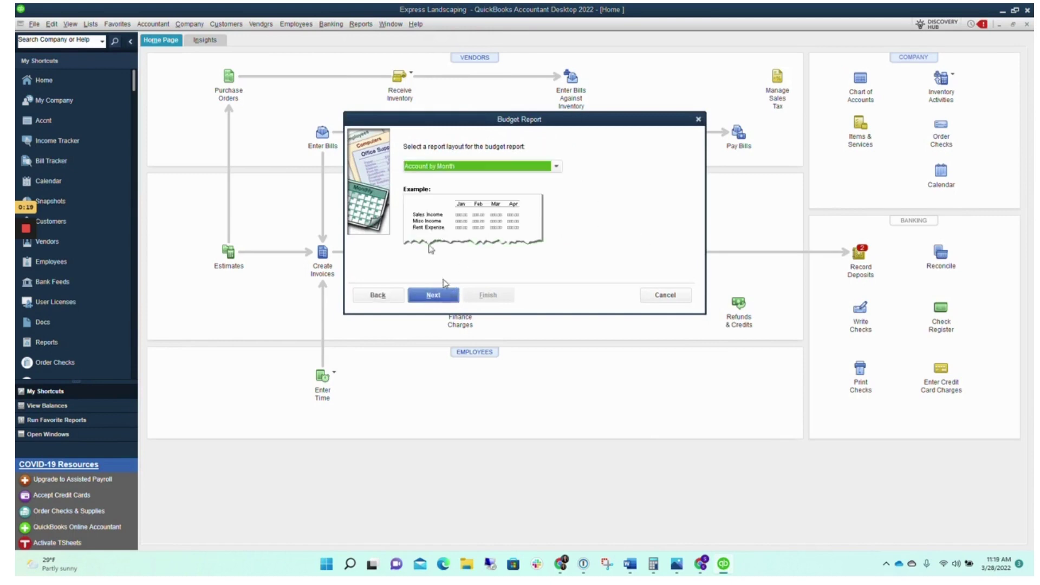
pyautogui.click(434, 296)
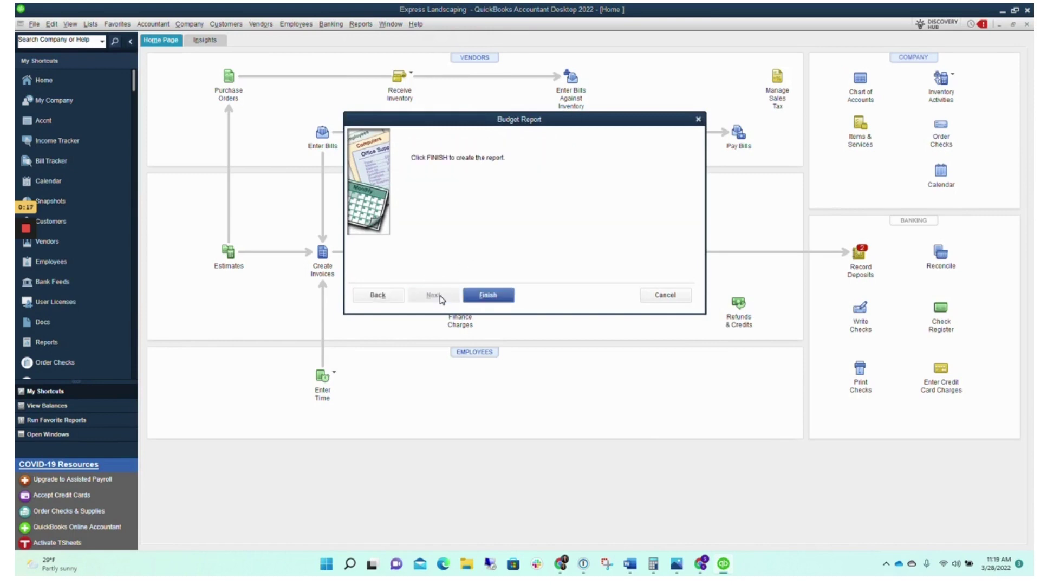
pyautogui.click(488, 295)
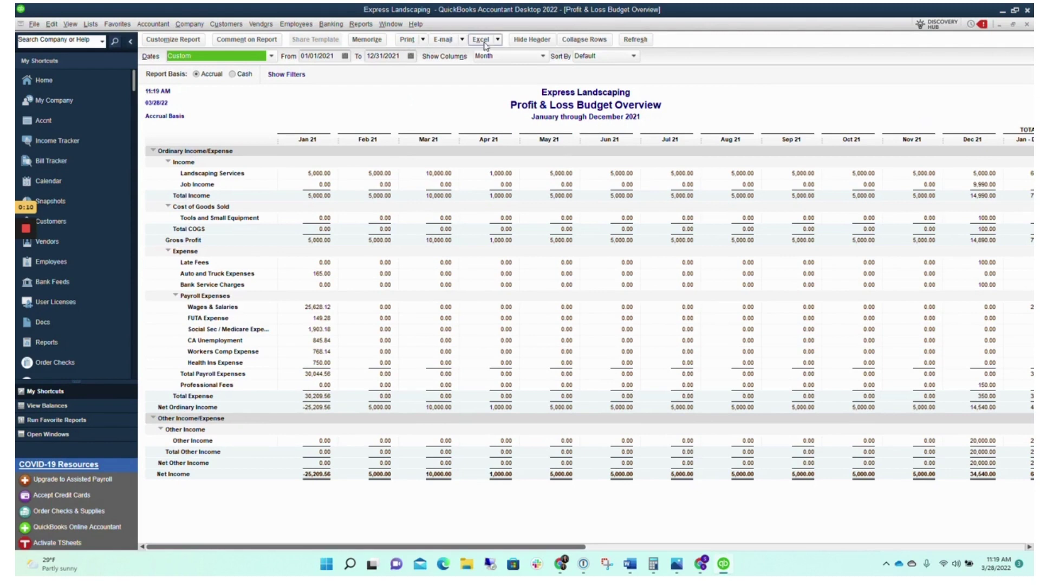
pyautogui.press('Escape')
# Start the Budget vs. Actual report from Reports > Budgets & Forecasts
pyautogui.click(361, 24)
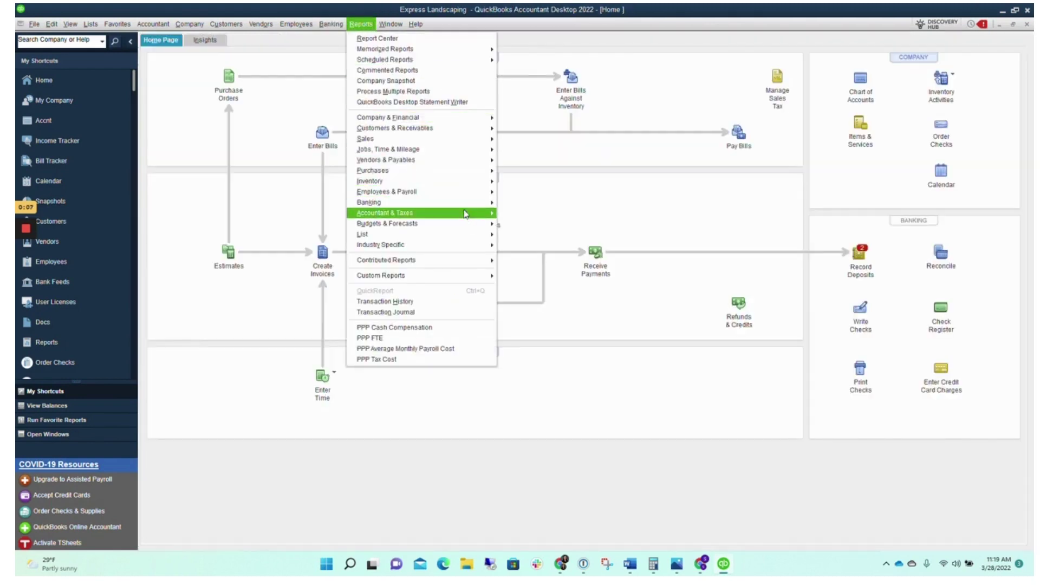
pyautogui.moveTo(469, 218)
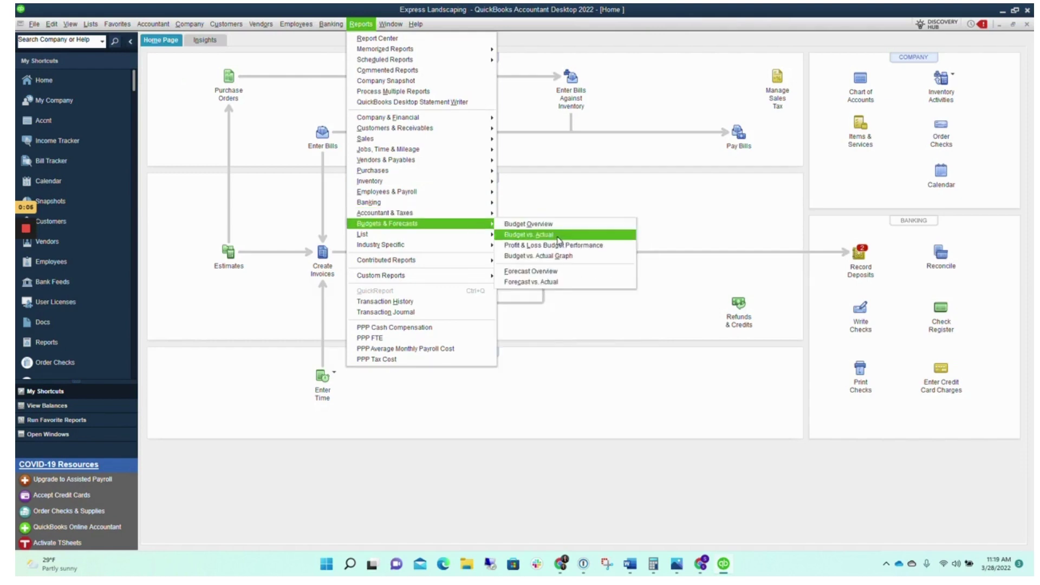
pyautogui.click(557, 234)
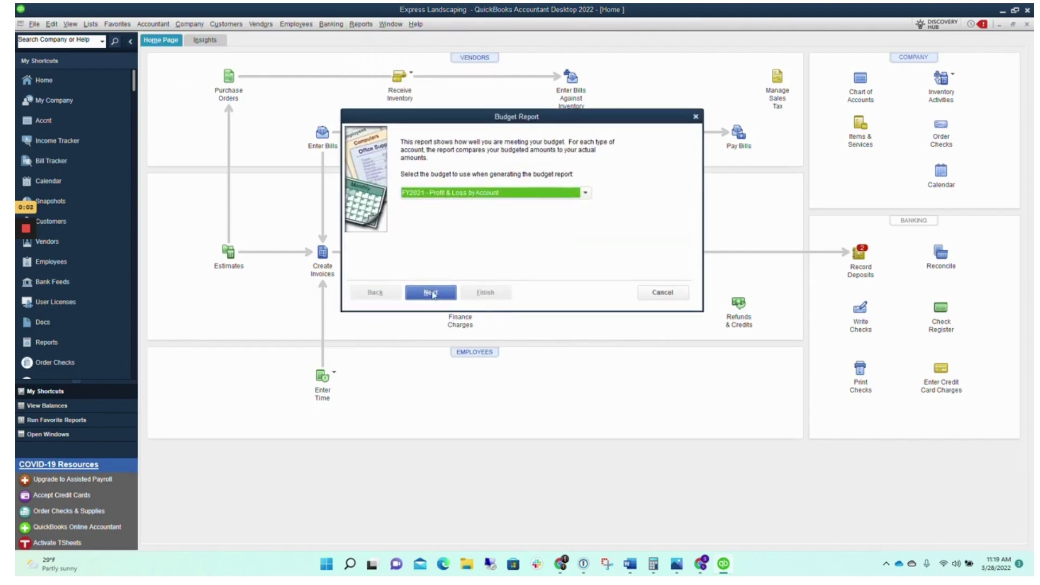